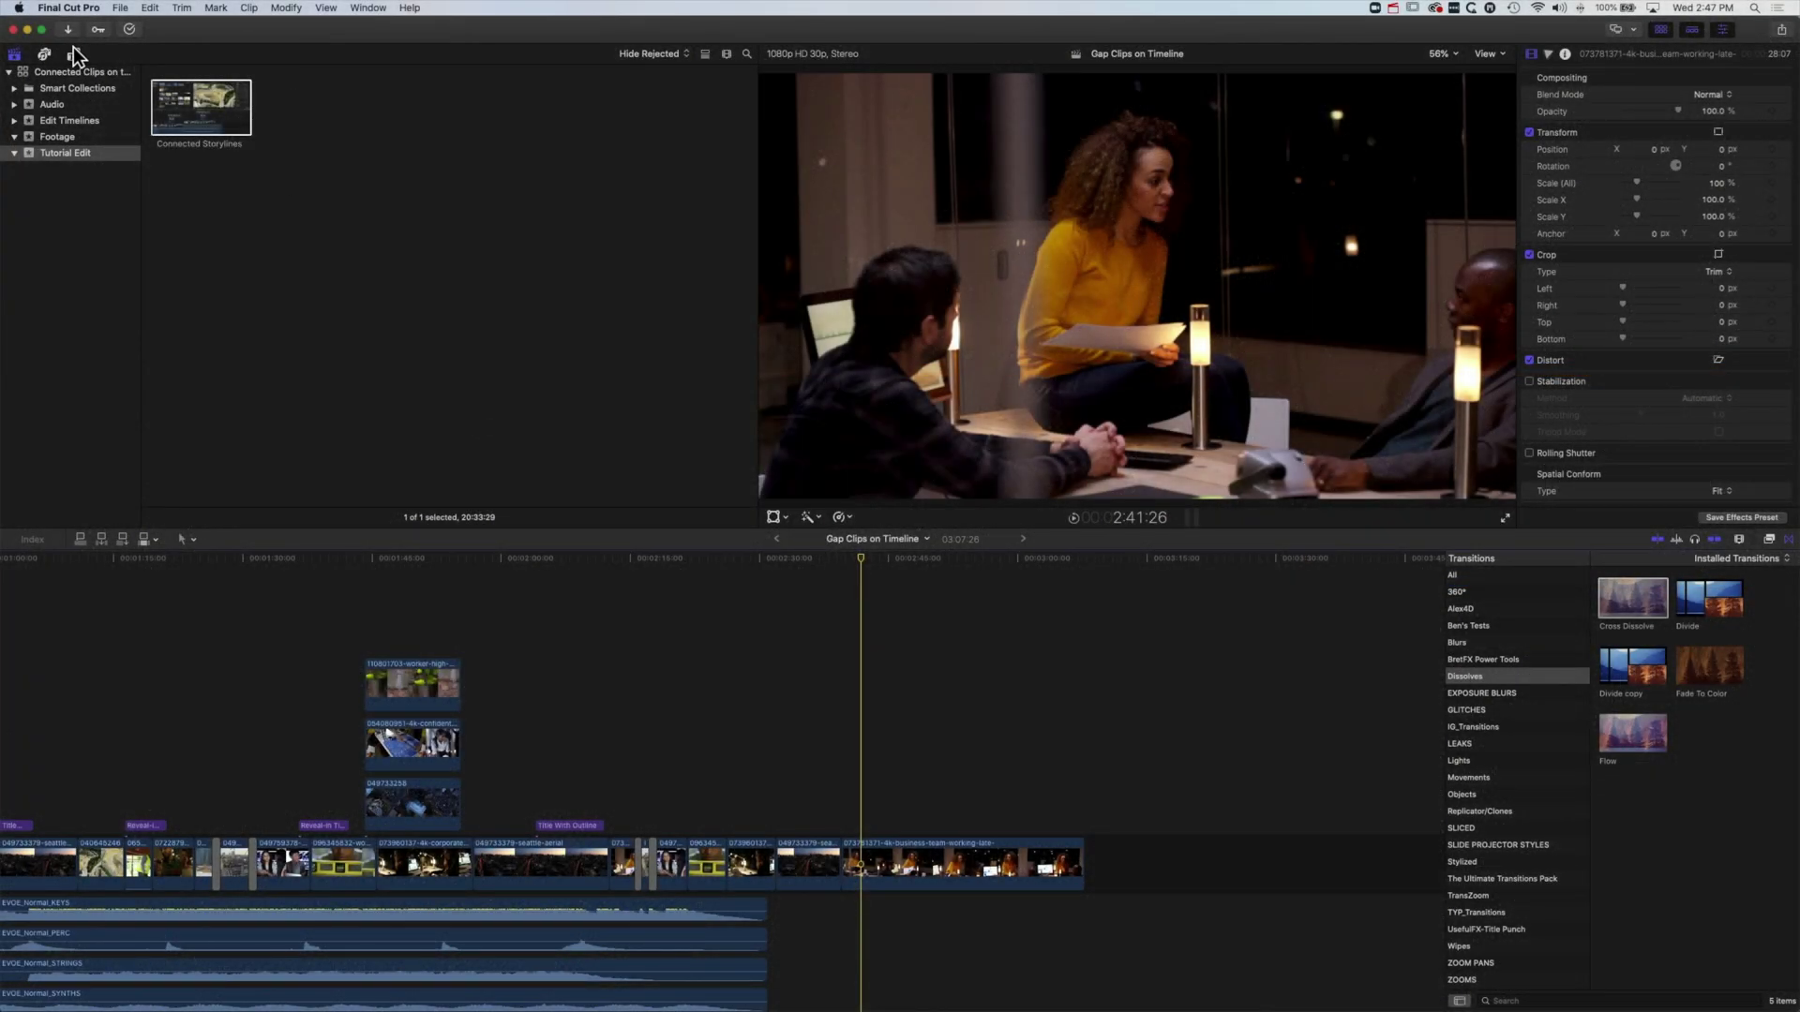
Step: Drag the Custom solid from Generators > Solids onto the timeline above the interview clip
click(74, 54)
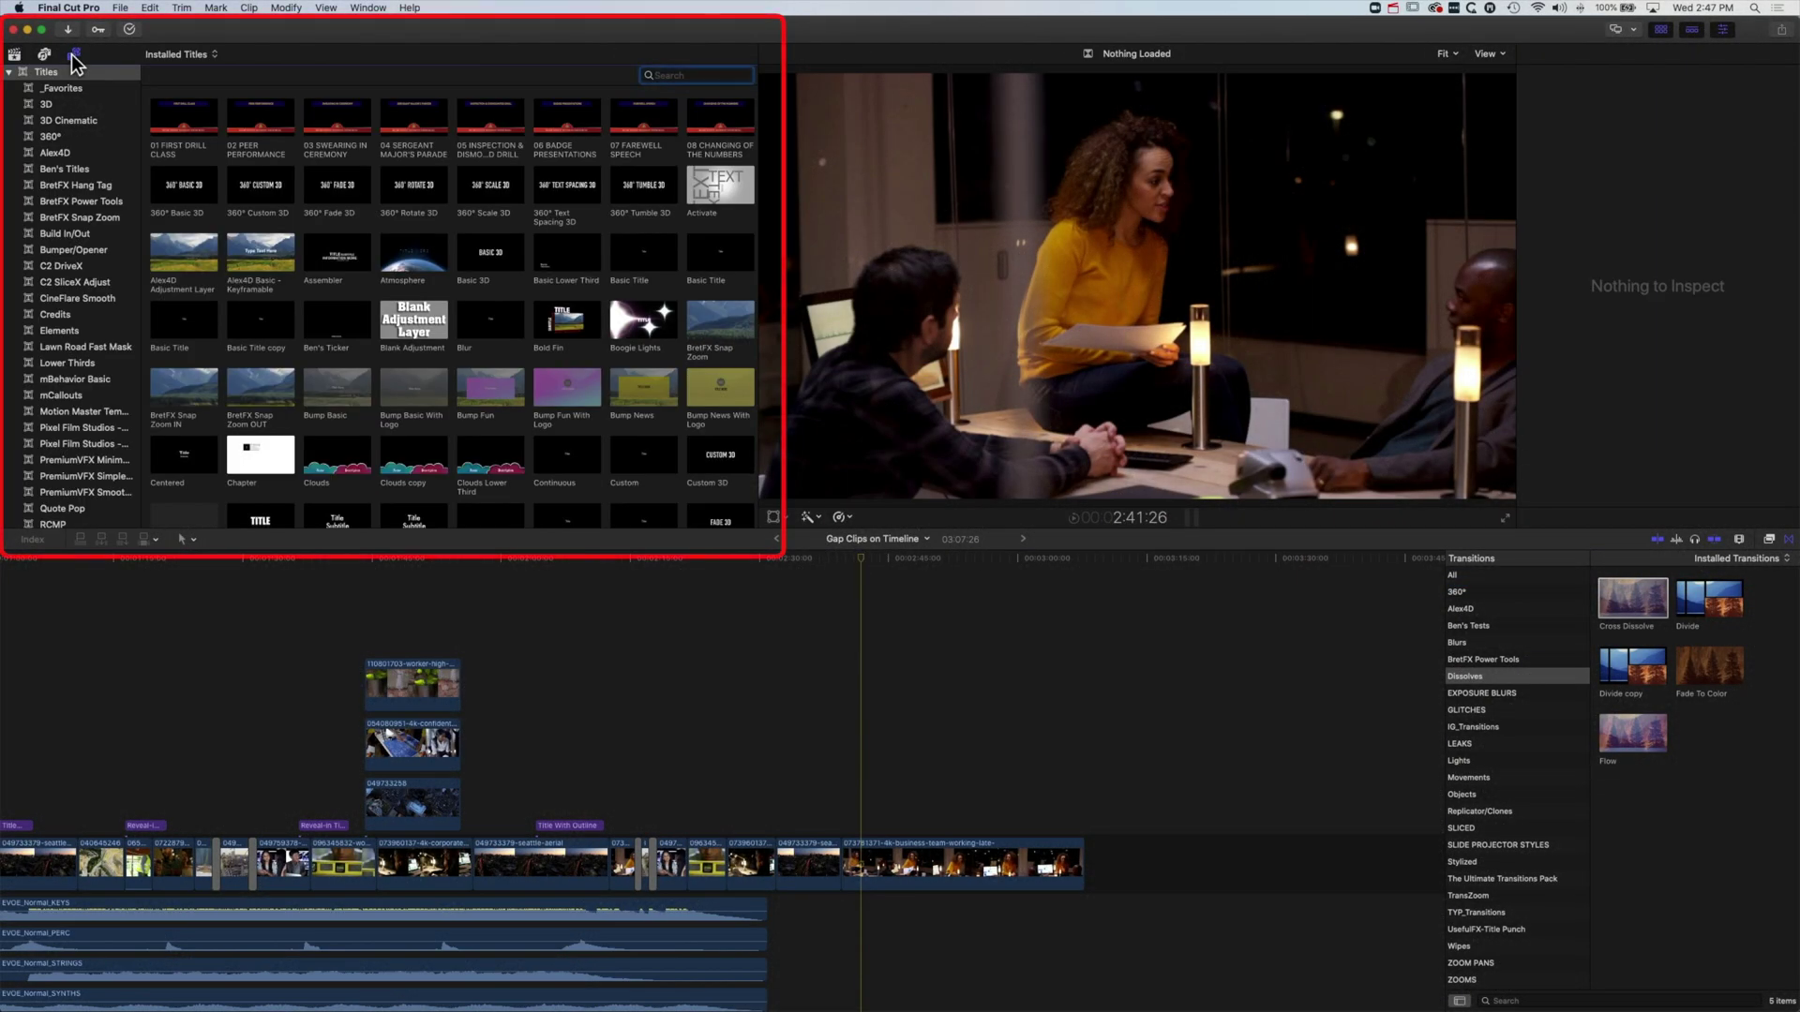
scroll(80, 410, down, 10)
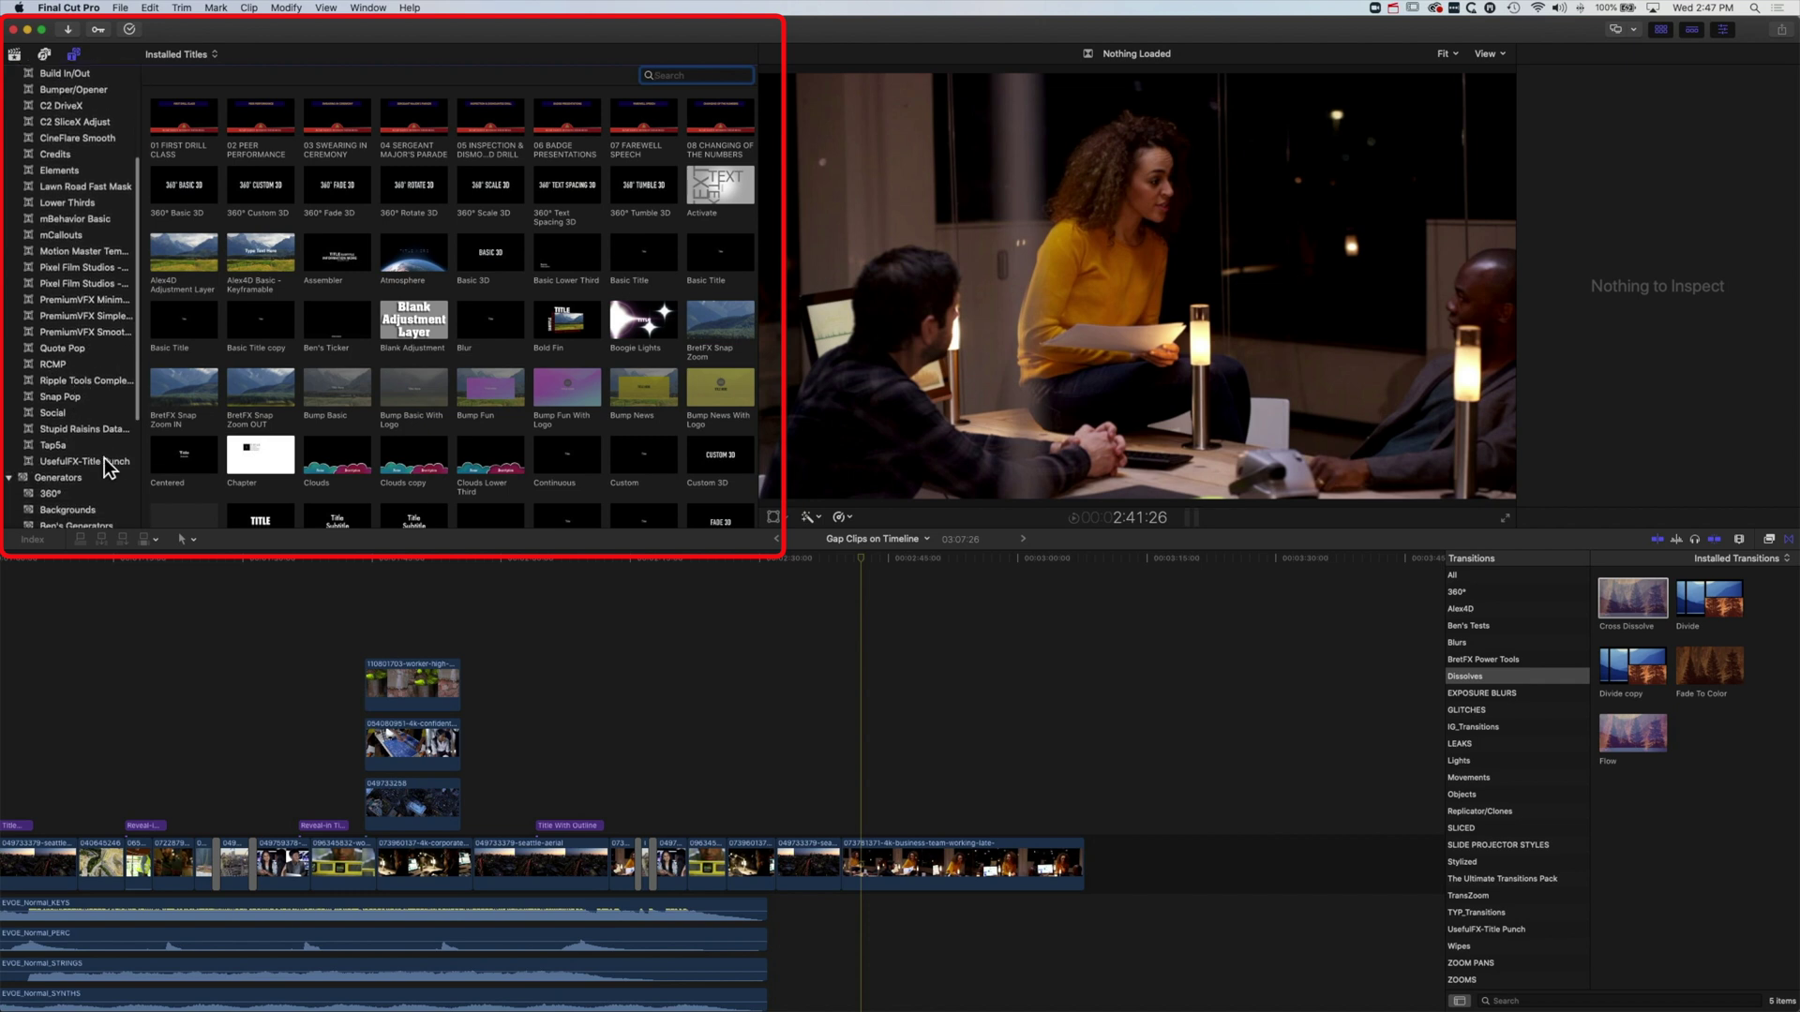
scroll(74, 451, down, 2)
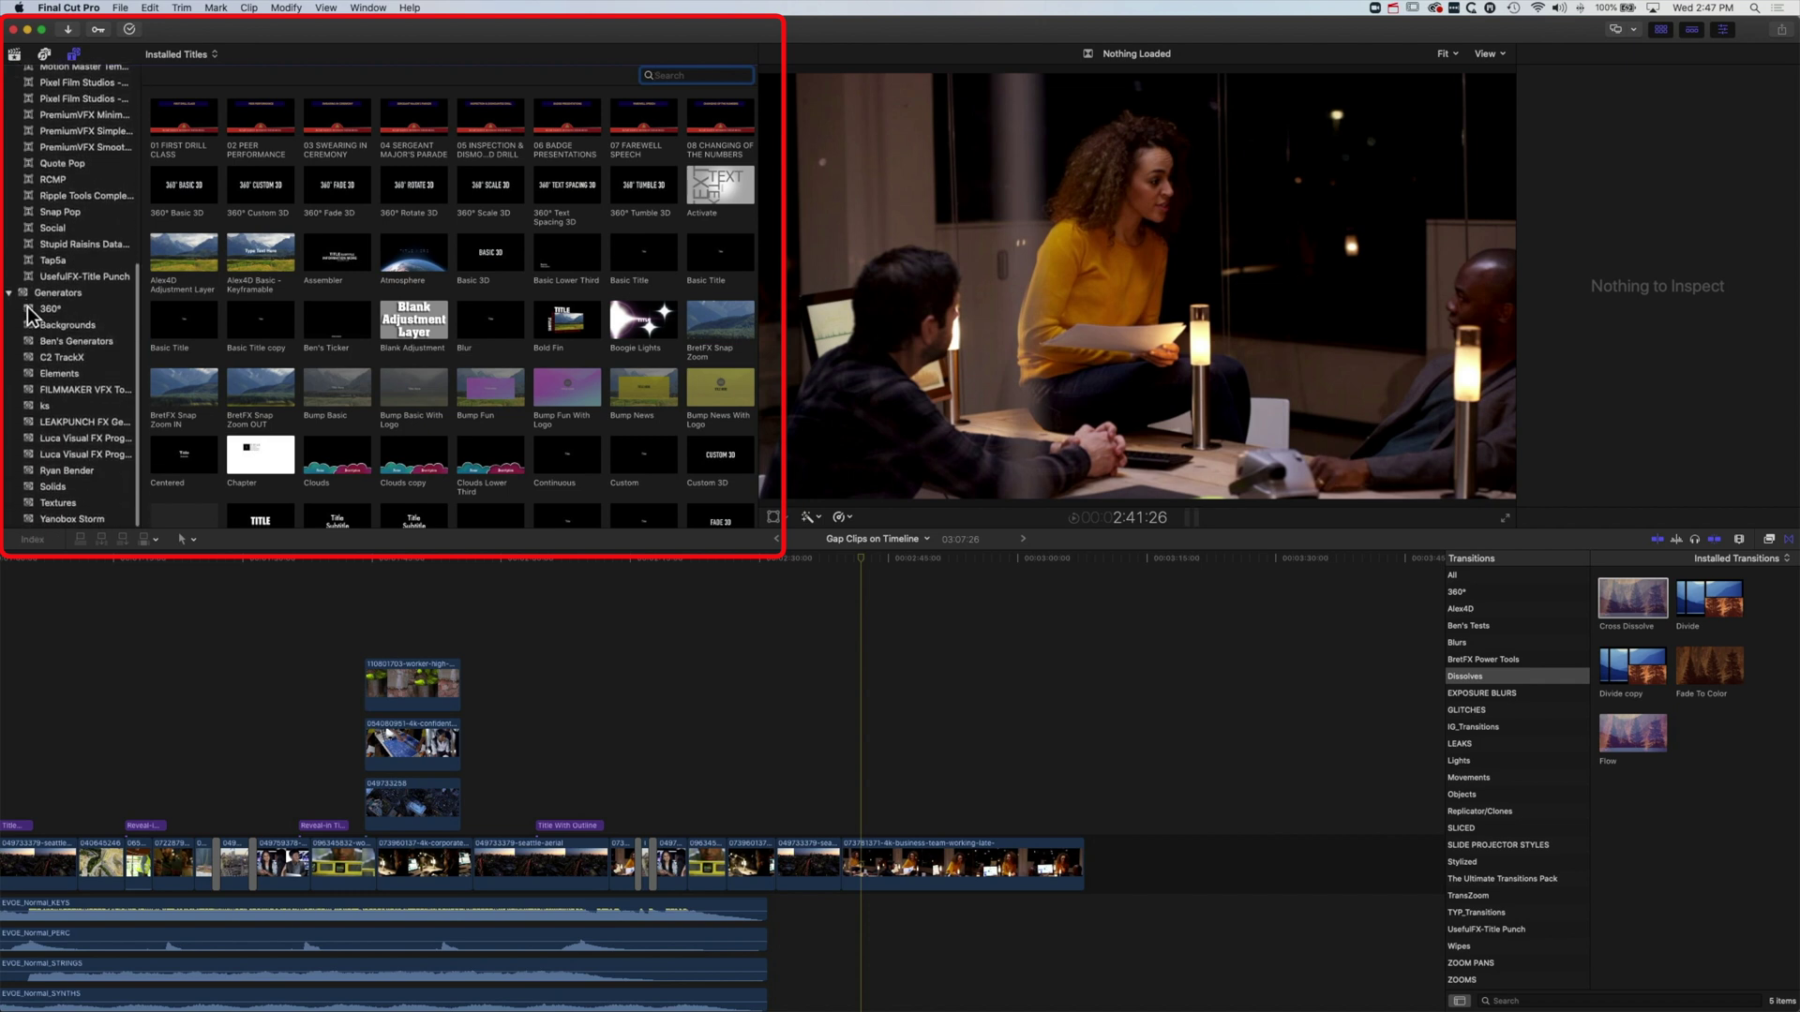
click(53, 486)
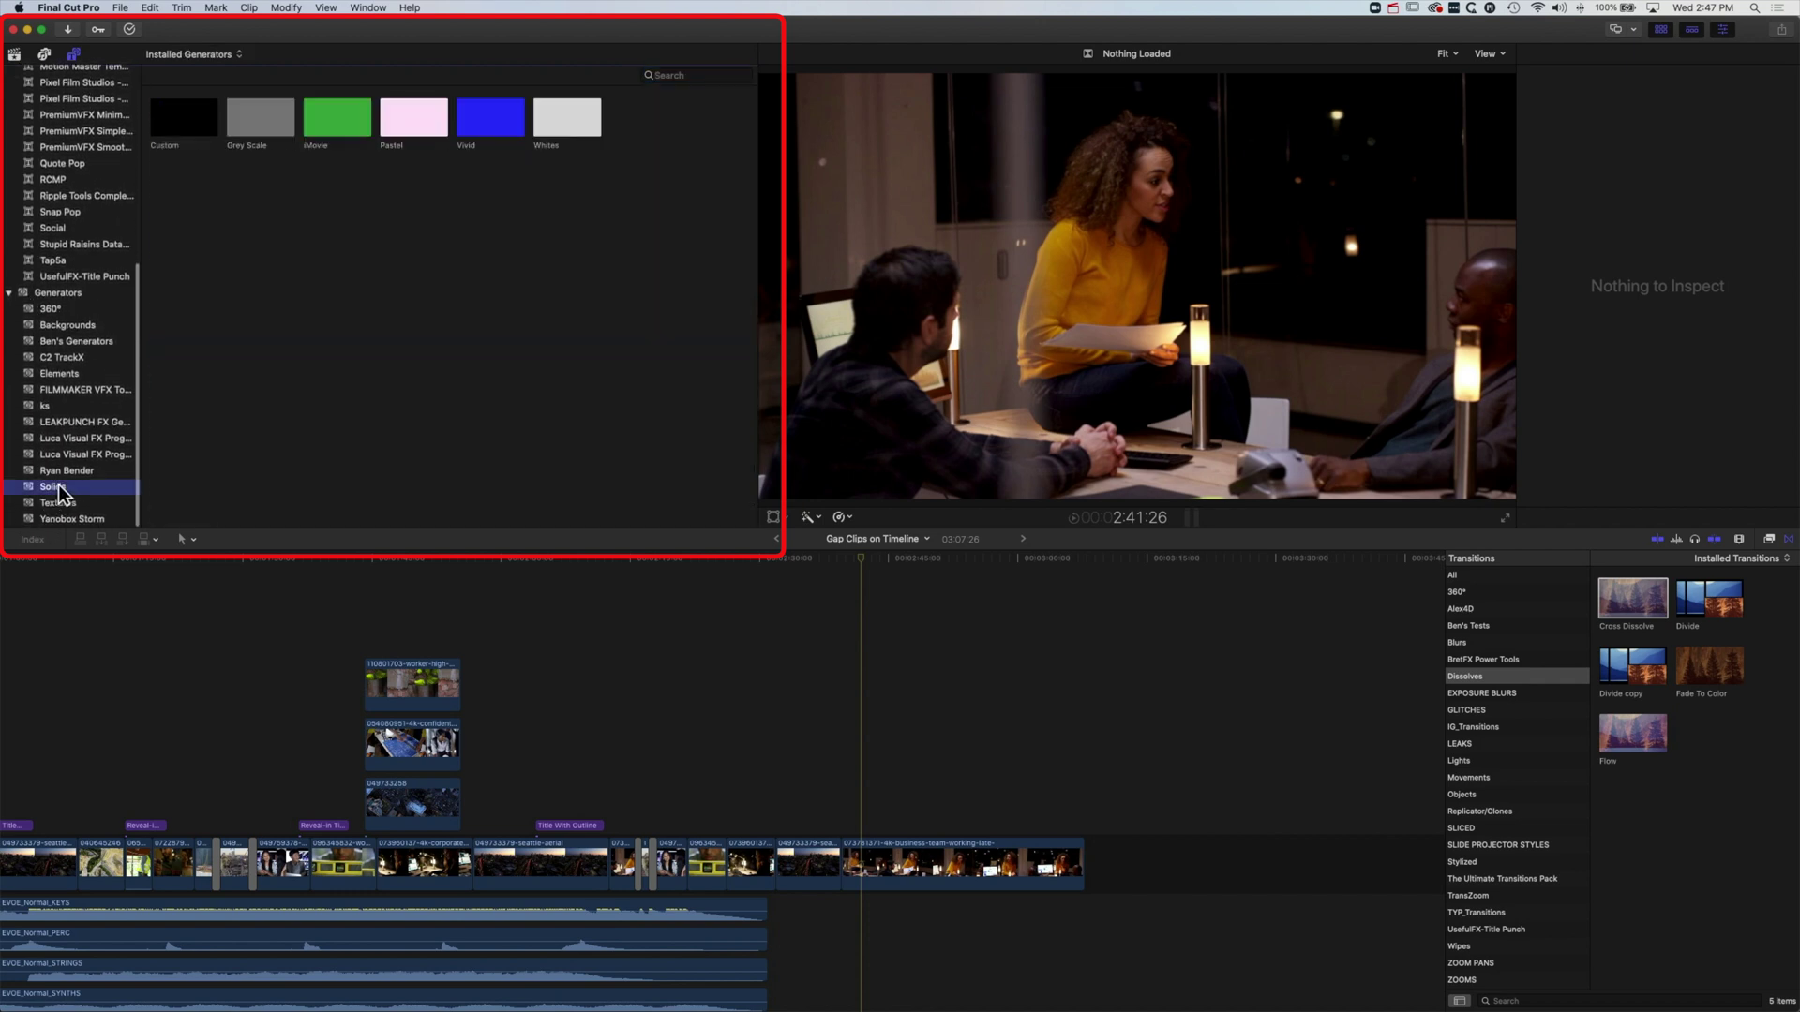
click(181, 116)
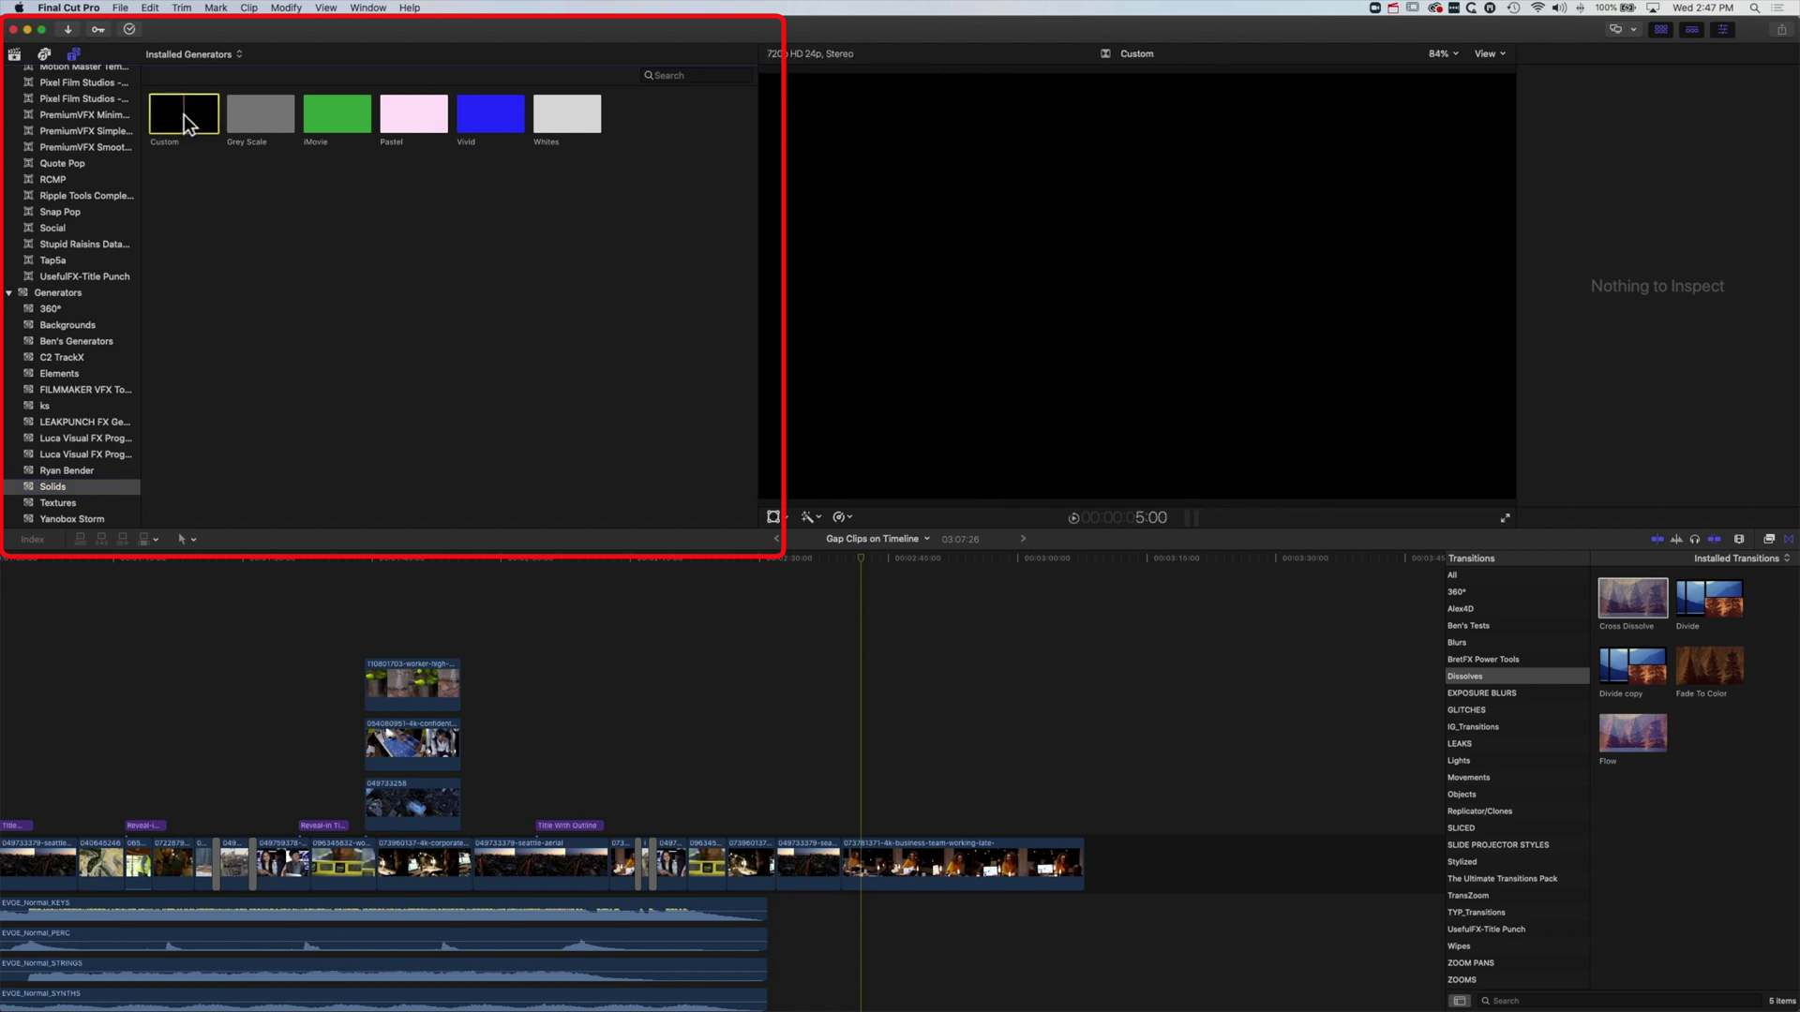
mouse_move(184, 114)
mouse_down()
mouse_move(825, 720)
mouse_move(869, 814)
mouse_move(872, 797)
mouse_up()
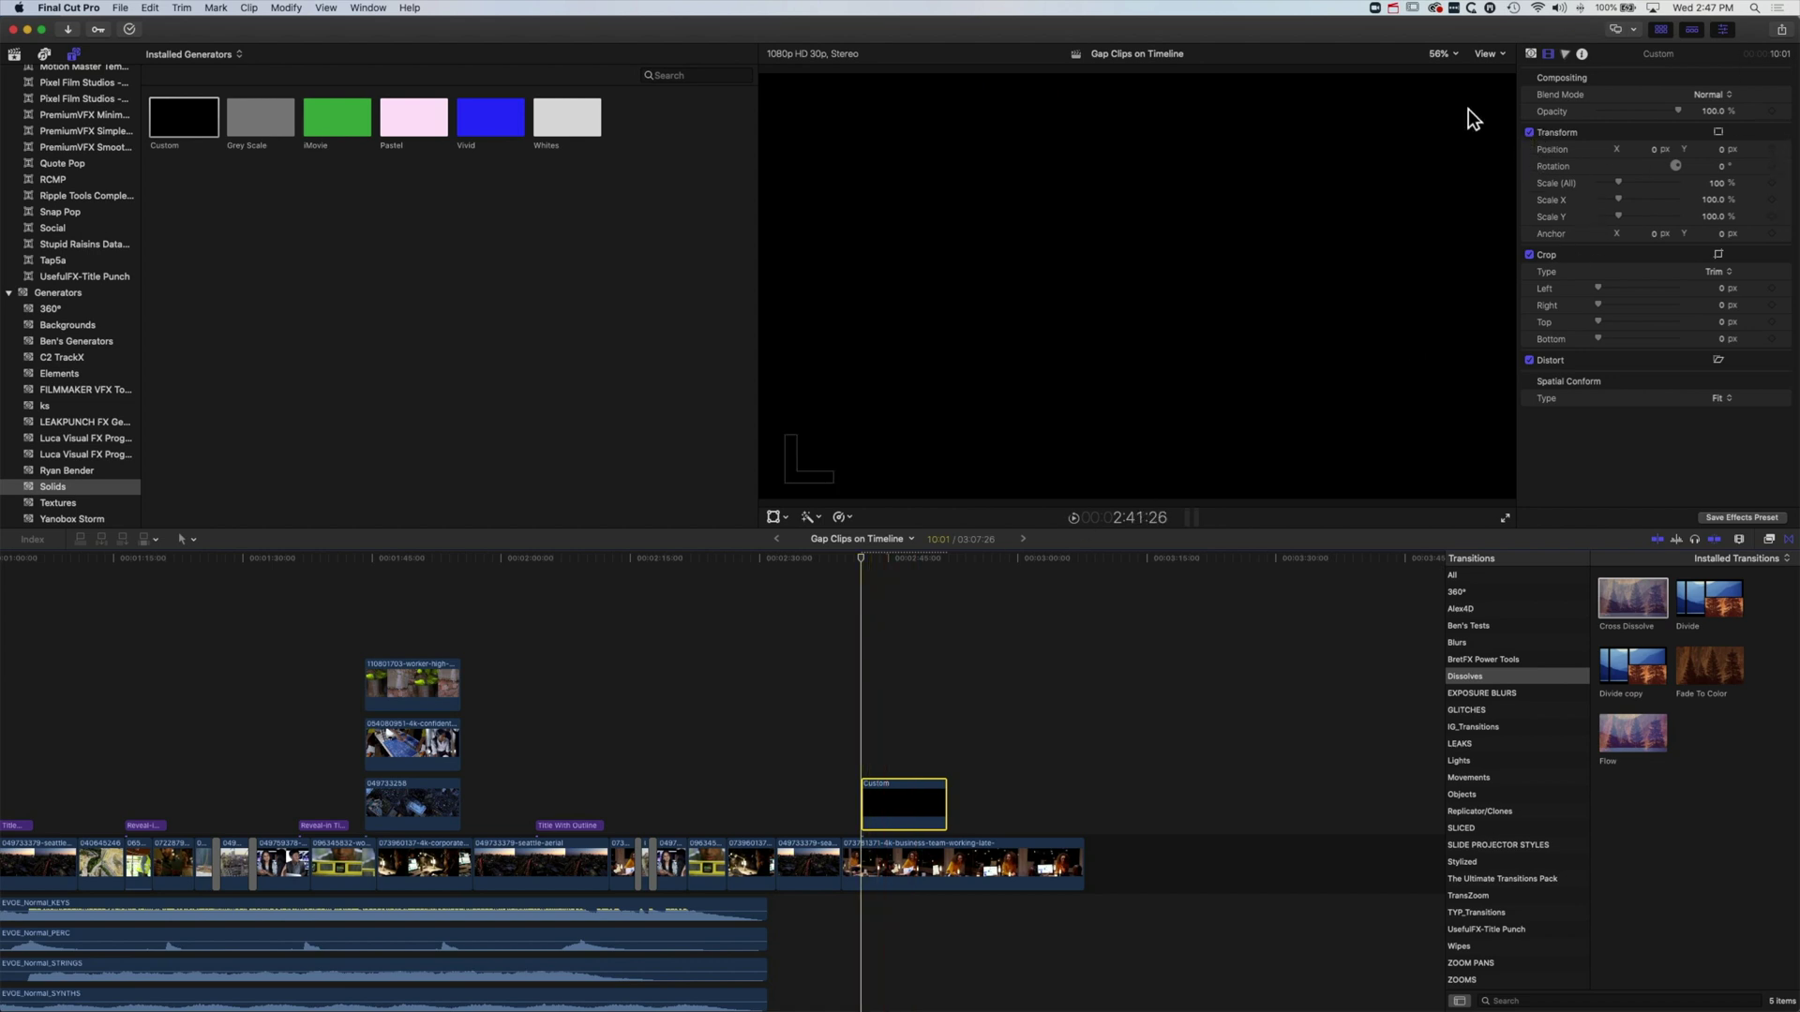
Step: Change the Custom solid's colour from black to orange in the Generator inspector
click(1532, 54)
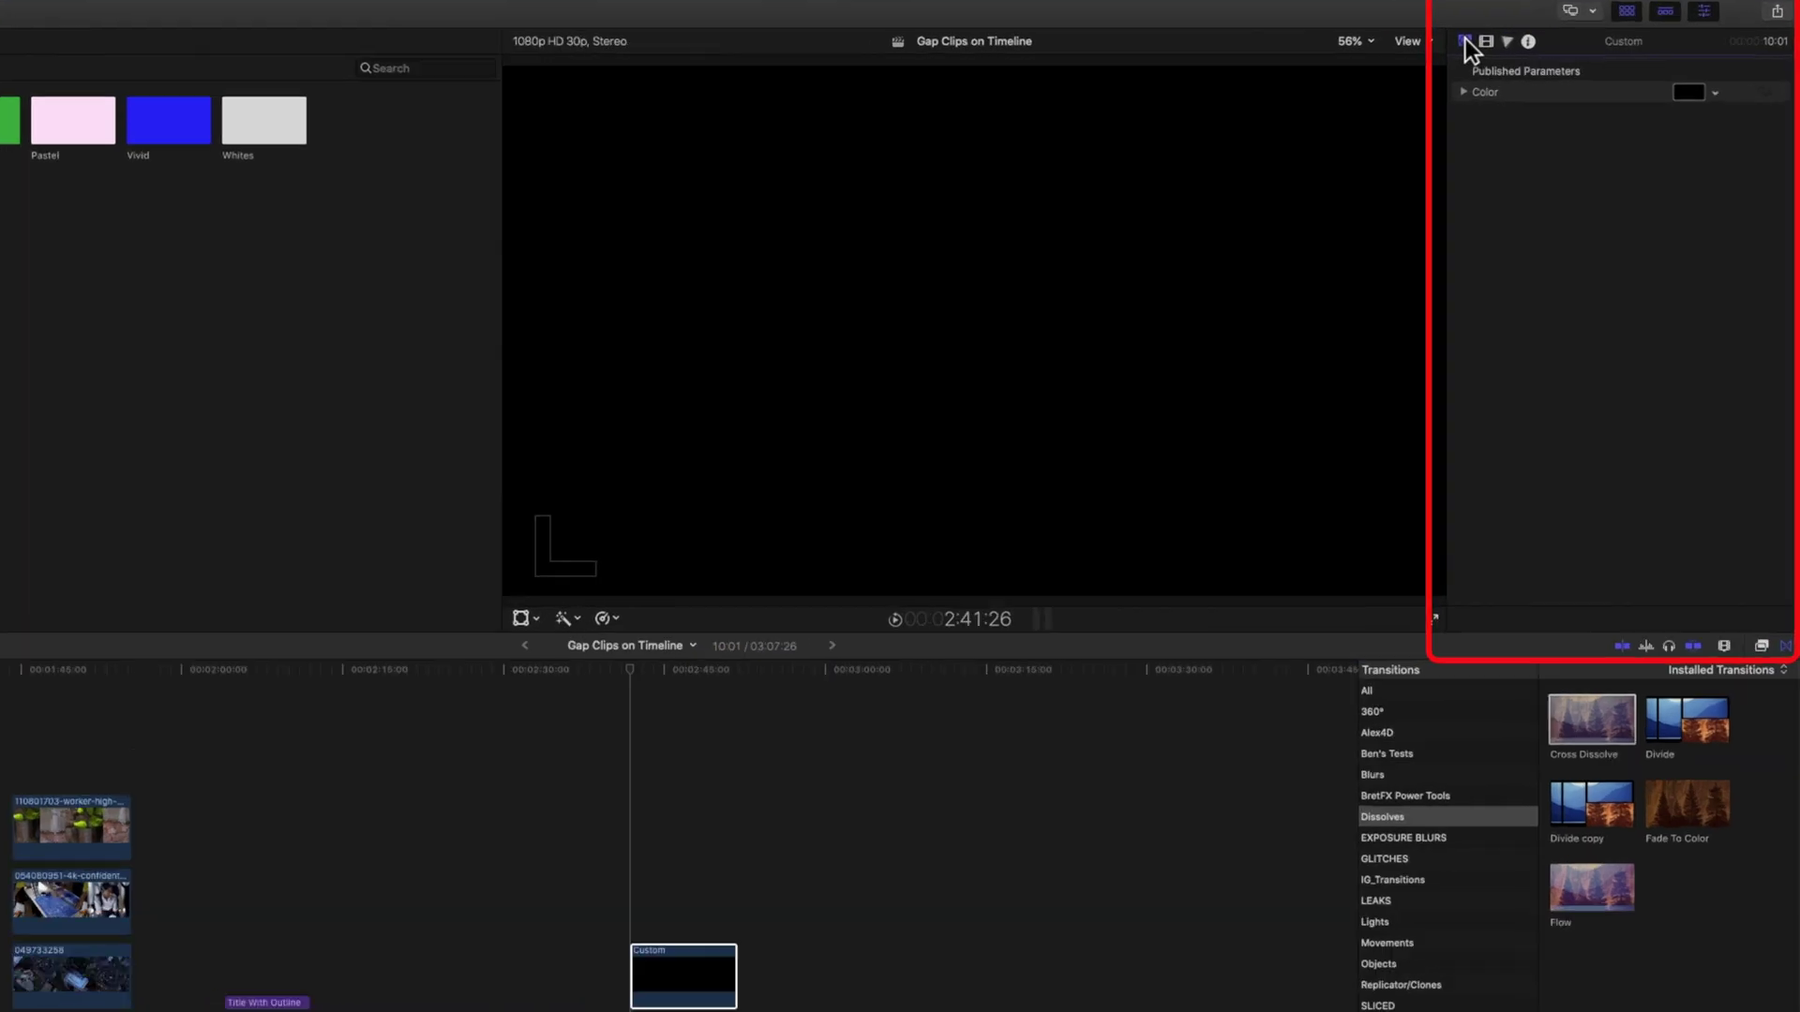
click(1711, 93)
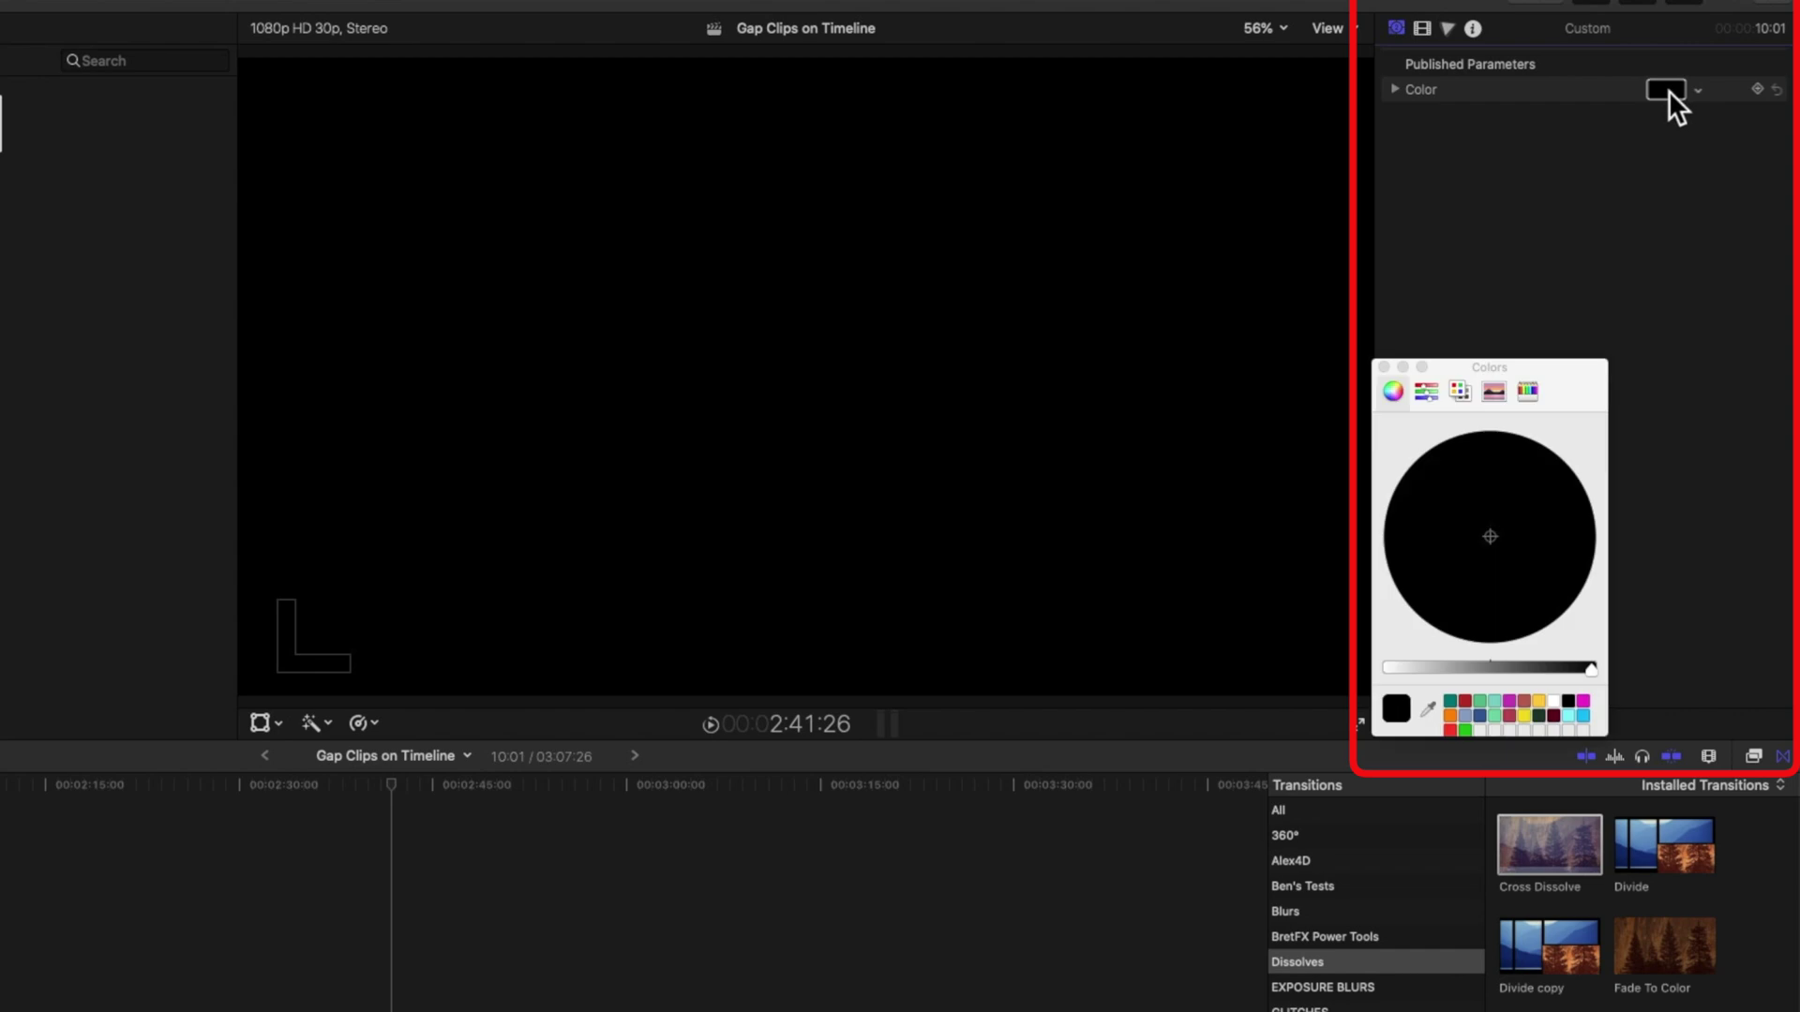
click(1450, 715)
click(1383, 367)
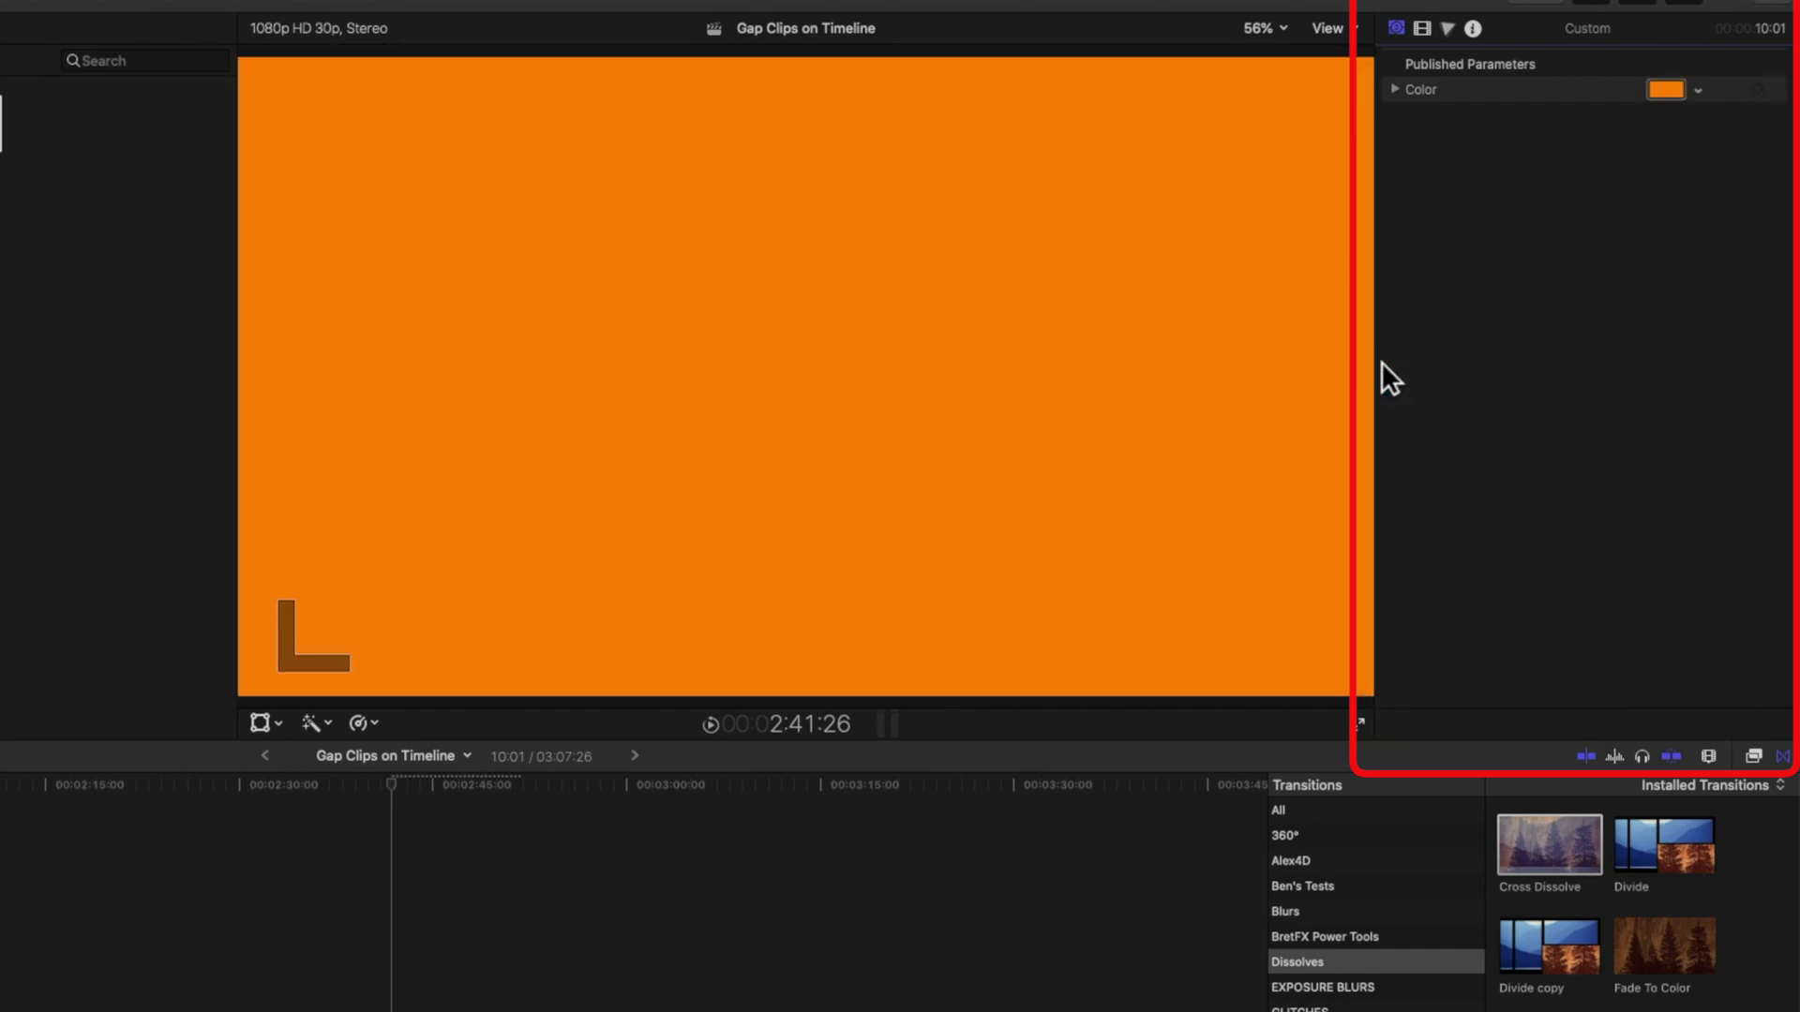
click(1424, 26)
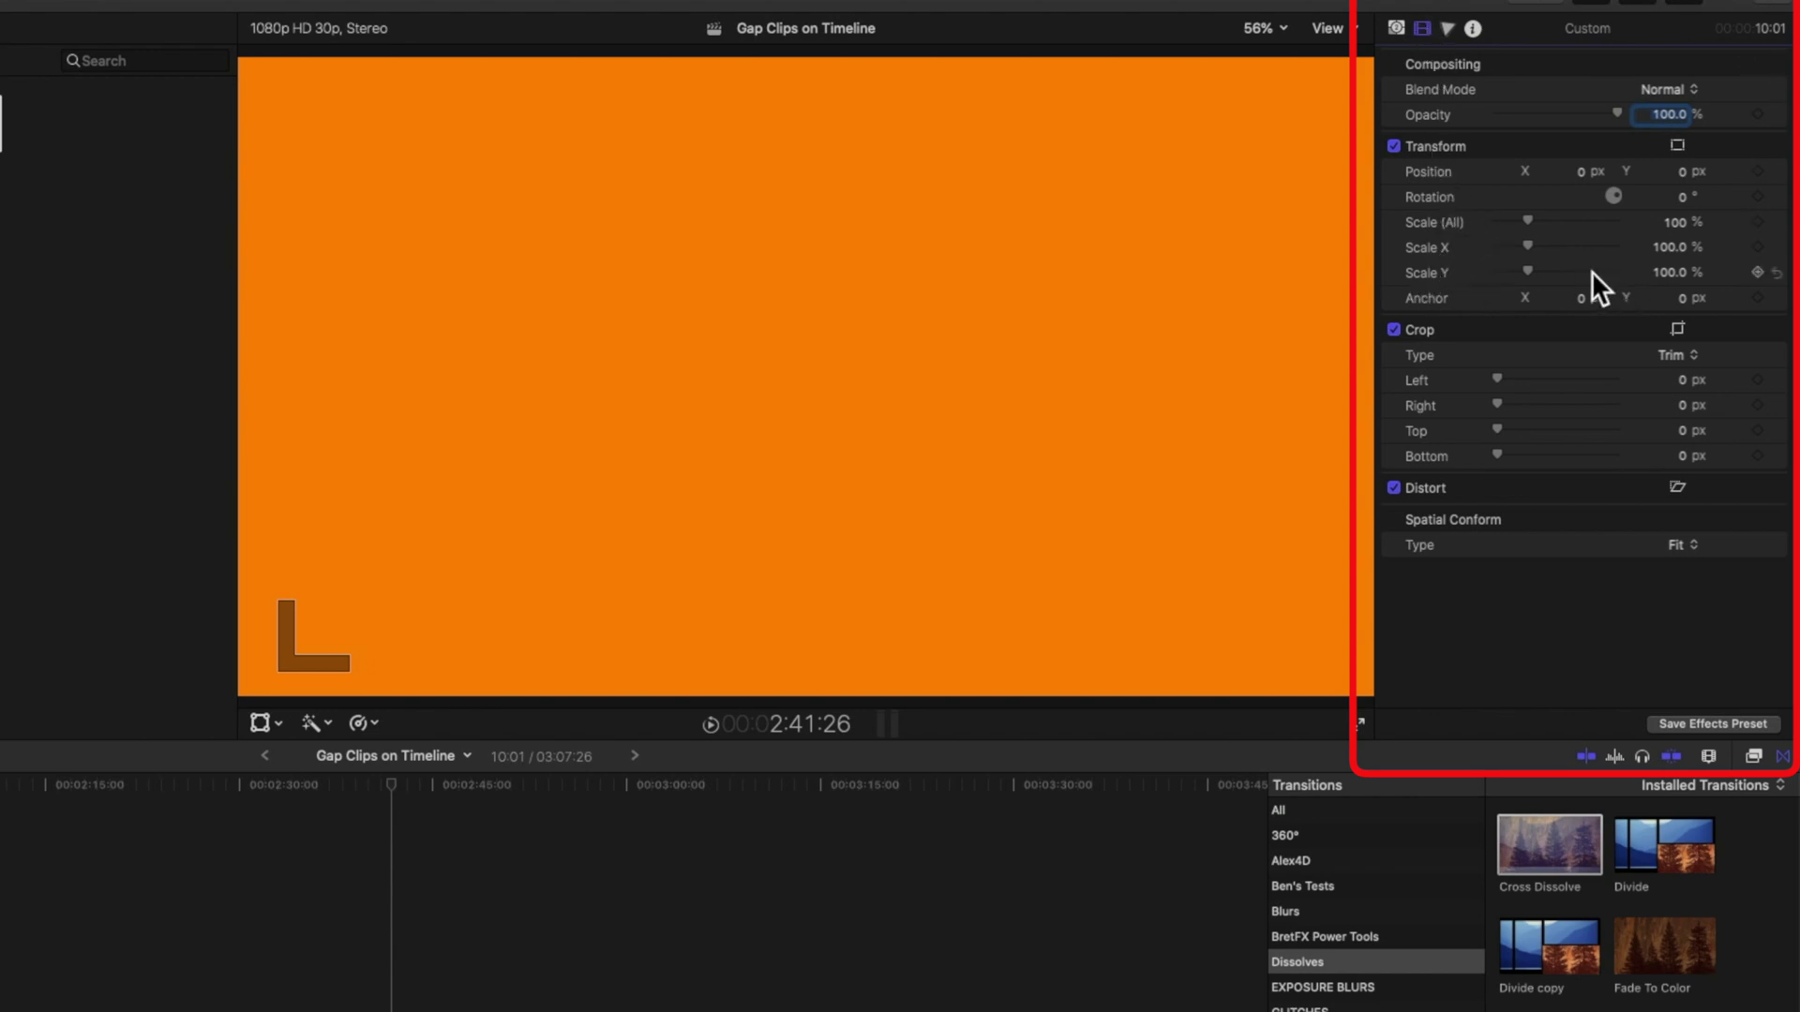
Step: Drag Scale Y down to 1.26% so the solid becomes a thin full-width line
drag(1672, 272, 1490, 272)
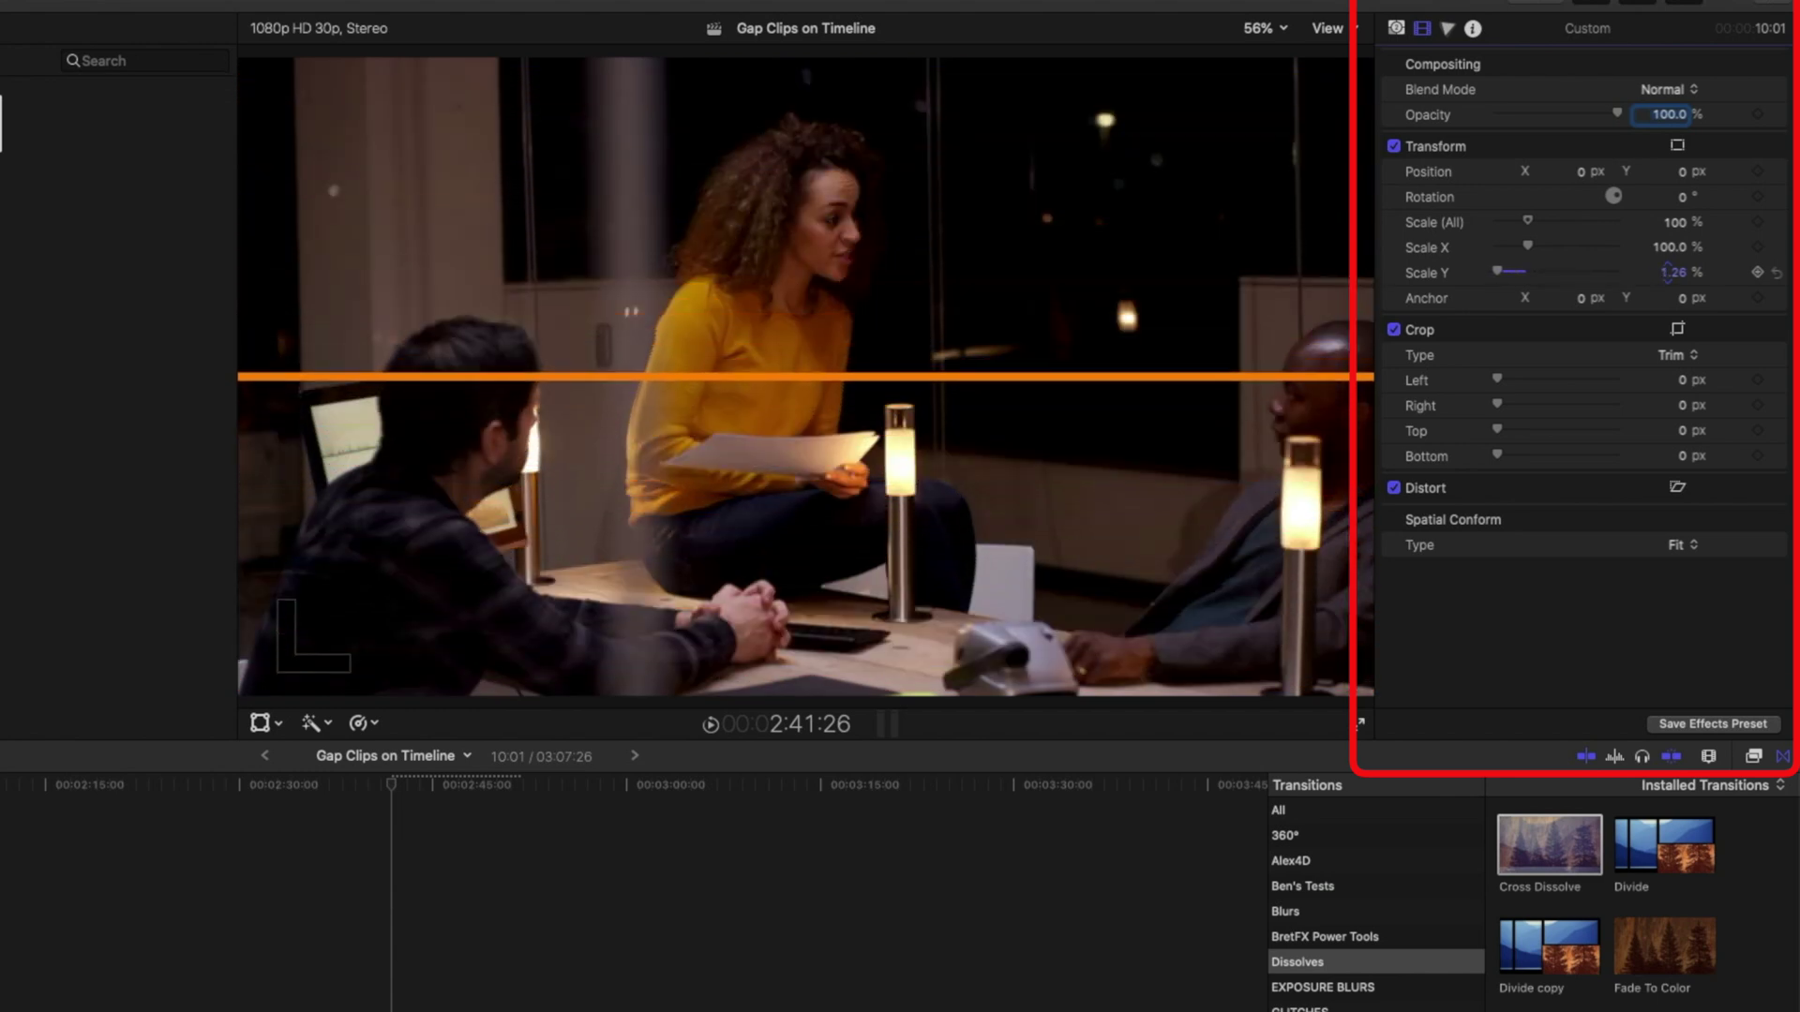
drag(1491, 272, 1512, 242)
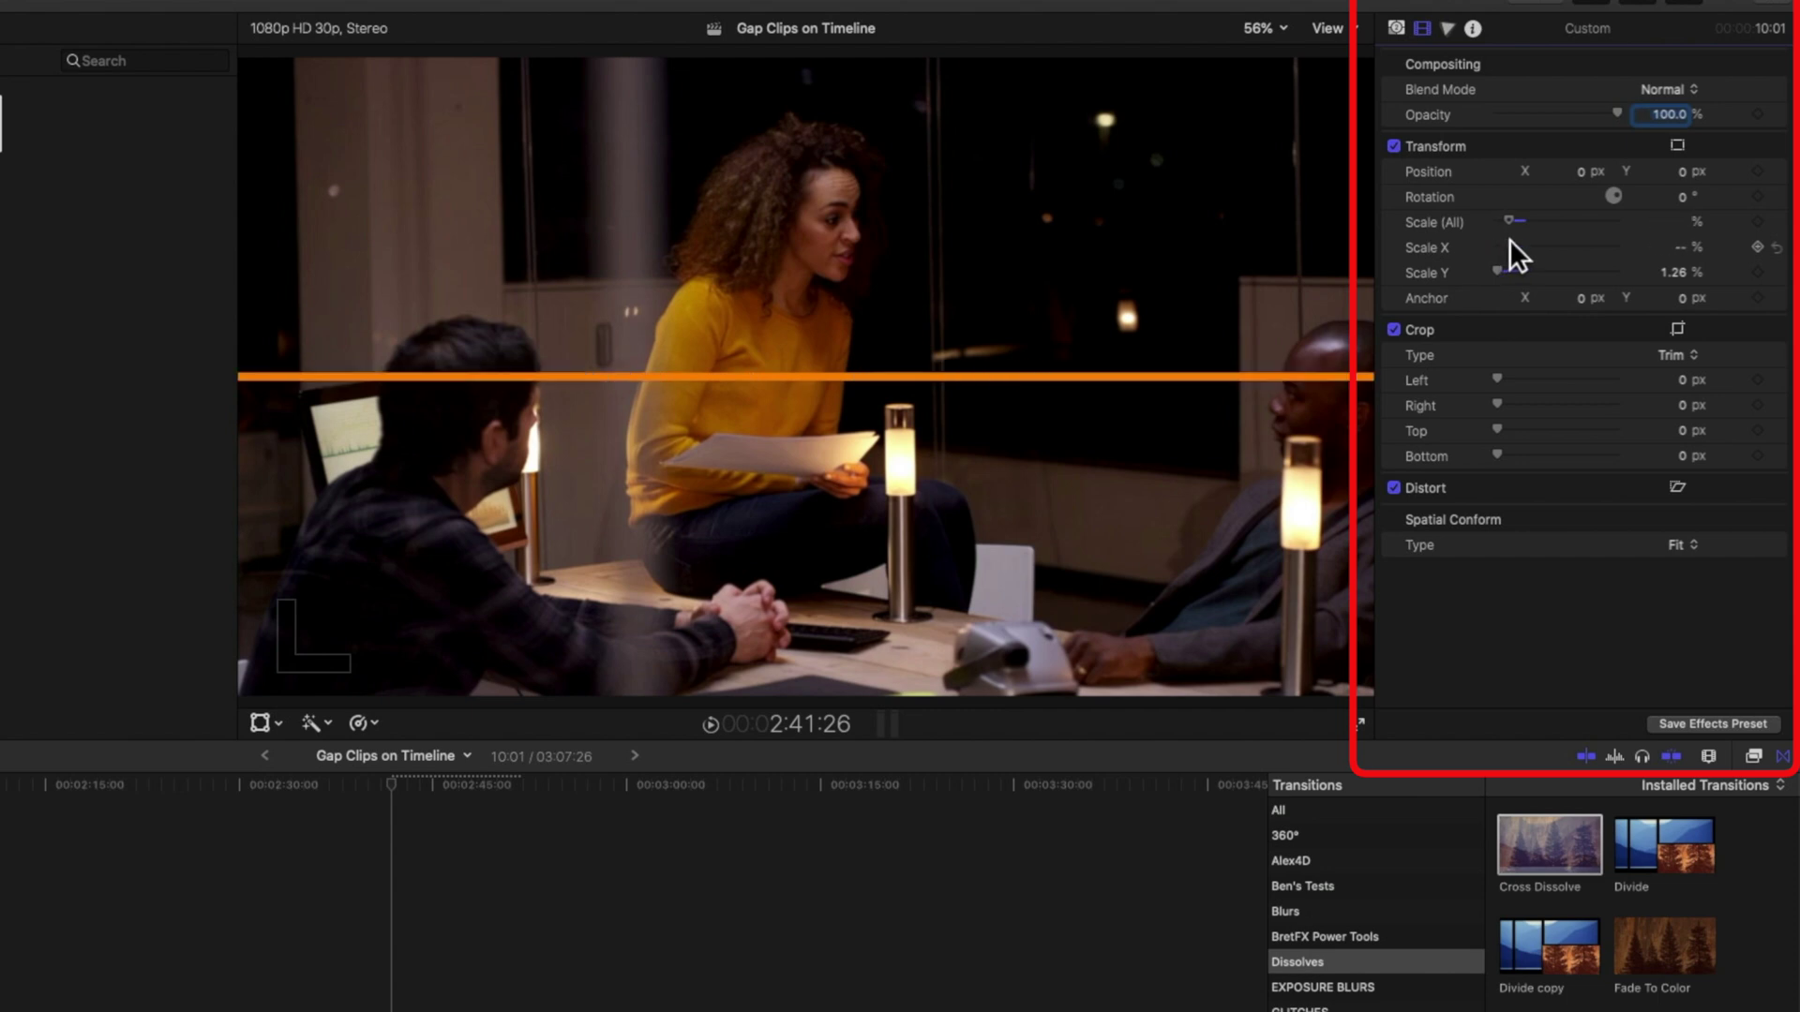
Step: Set Anchor X and Position X both to -960 px, anchoring the line at its left end
click(1584, 298)
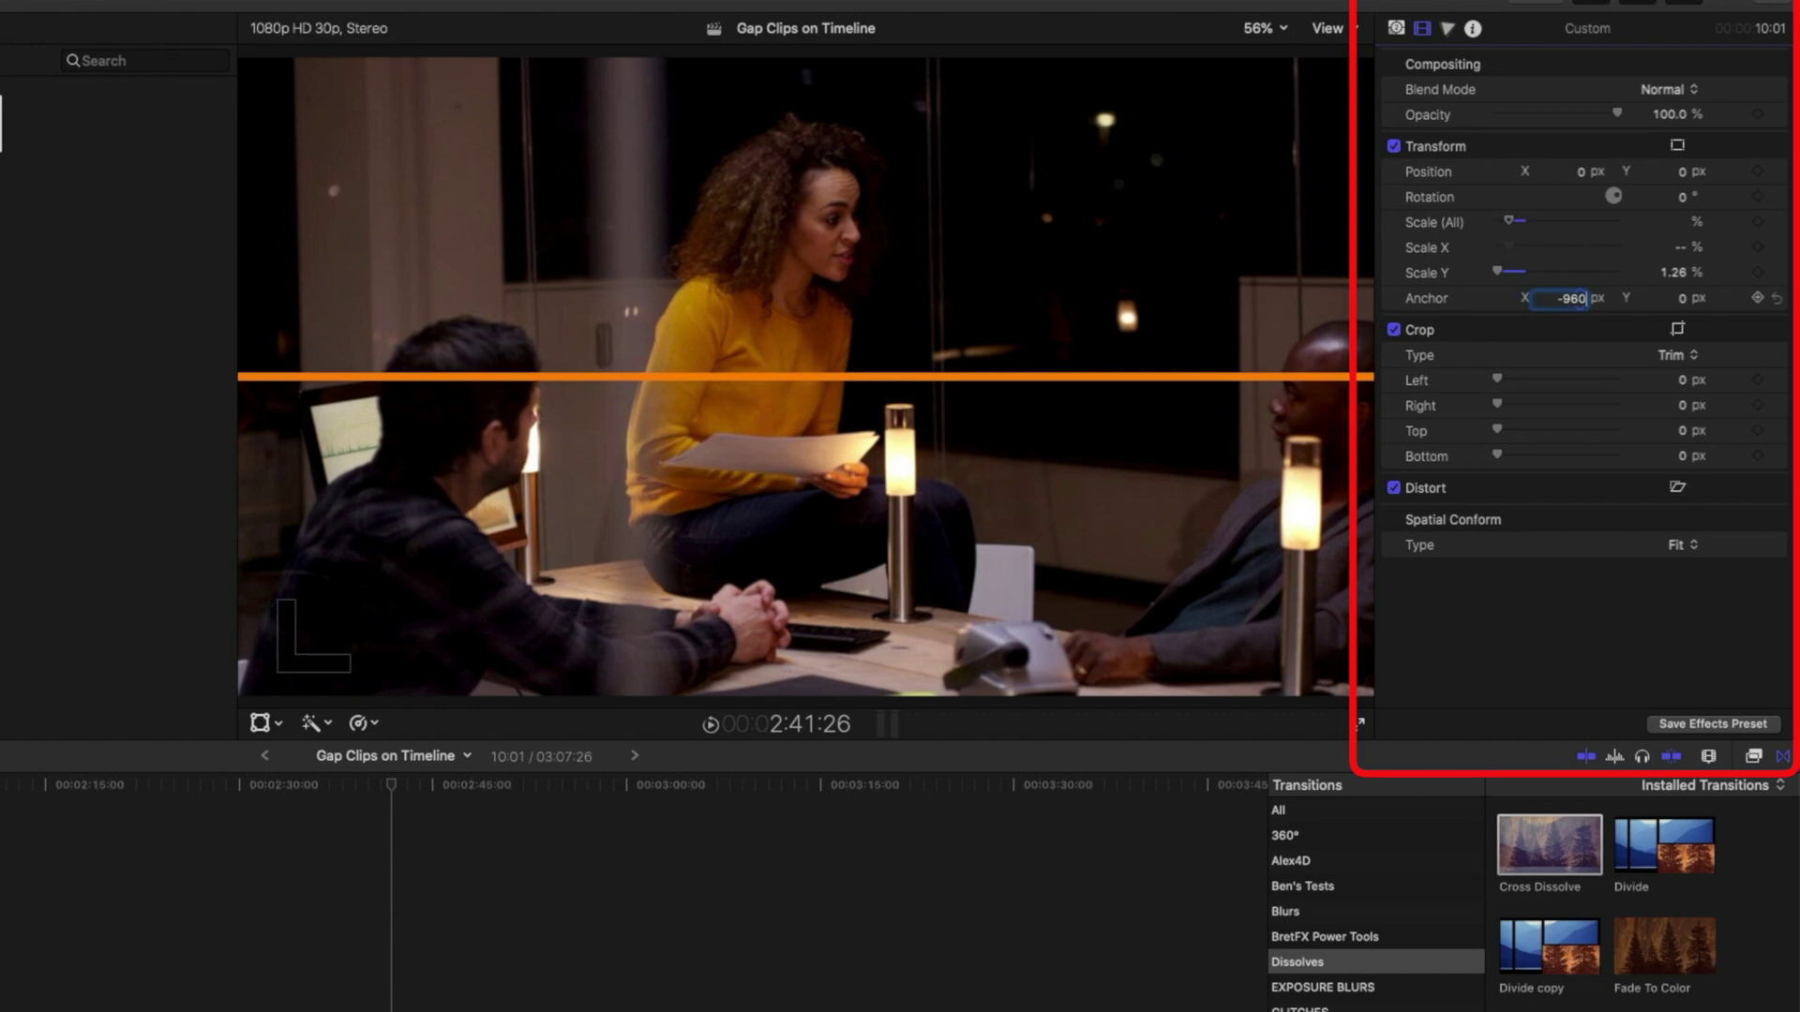
key(Return)
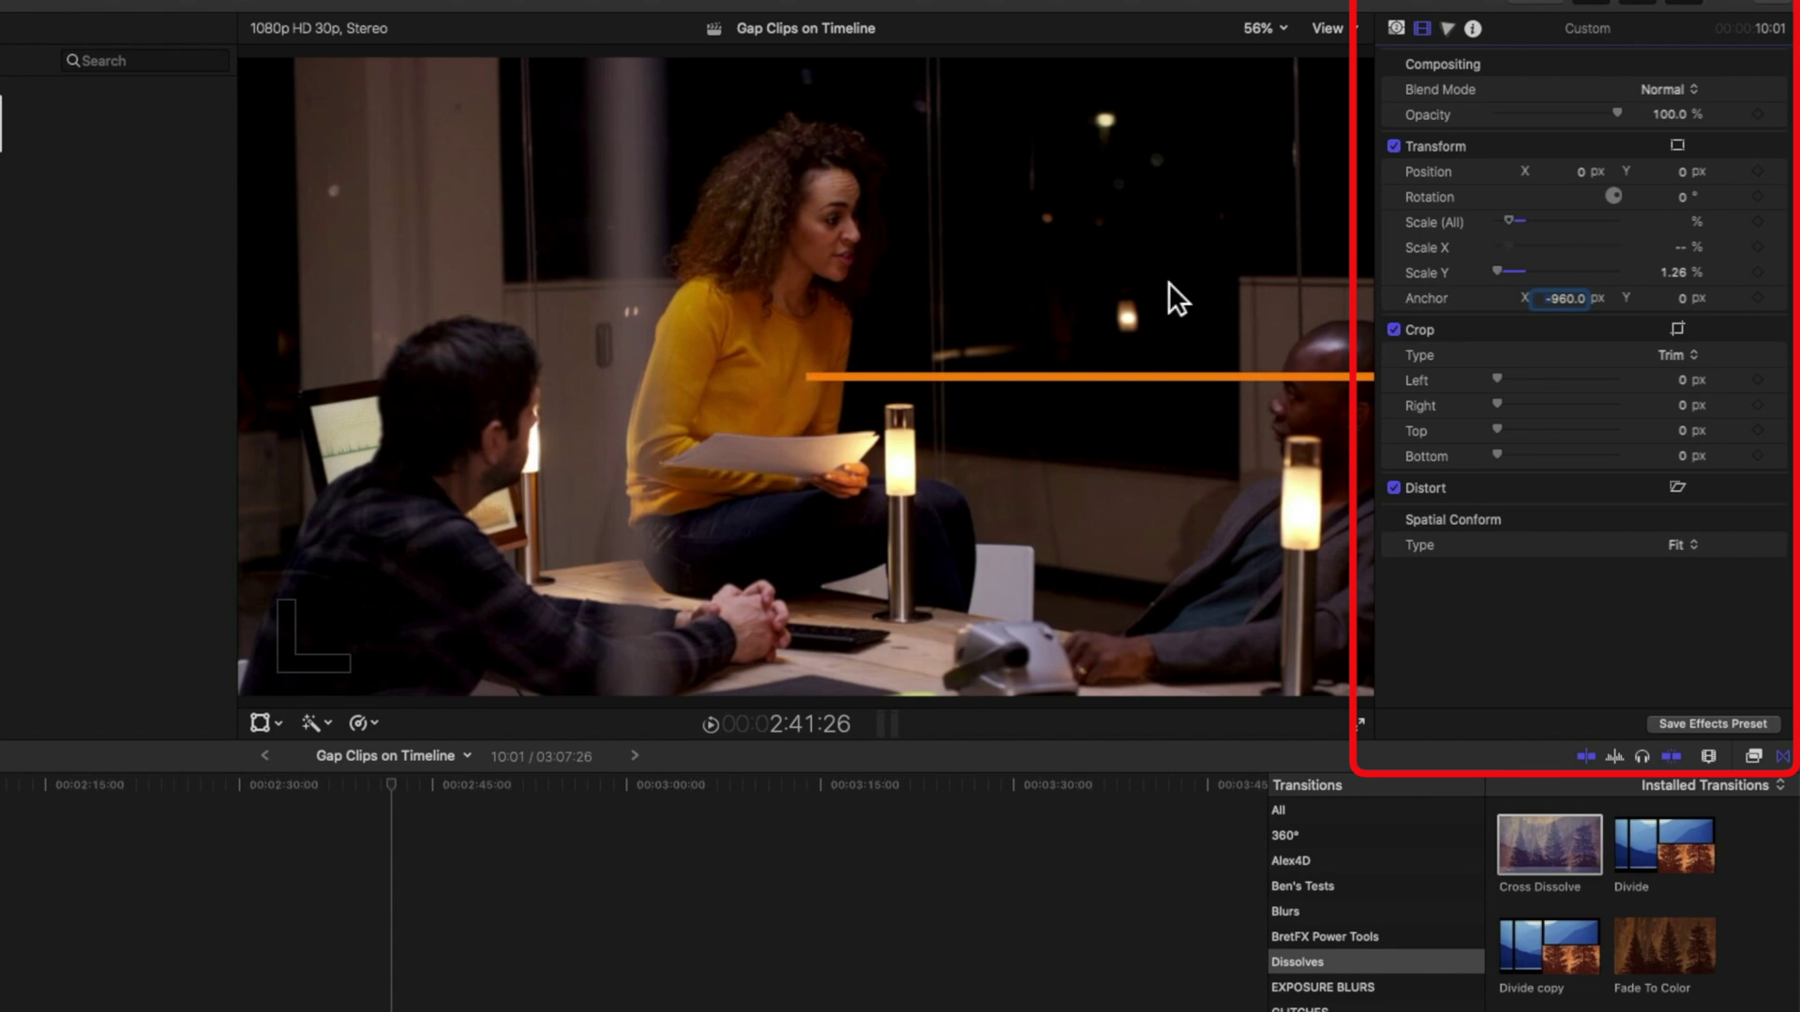
click(1584, 172)
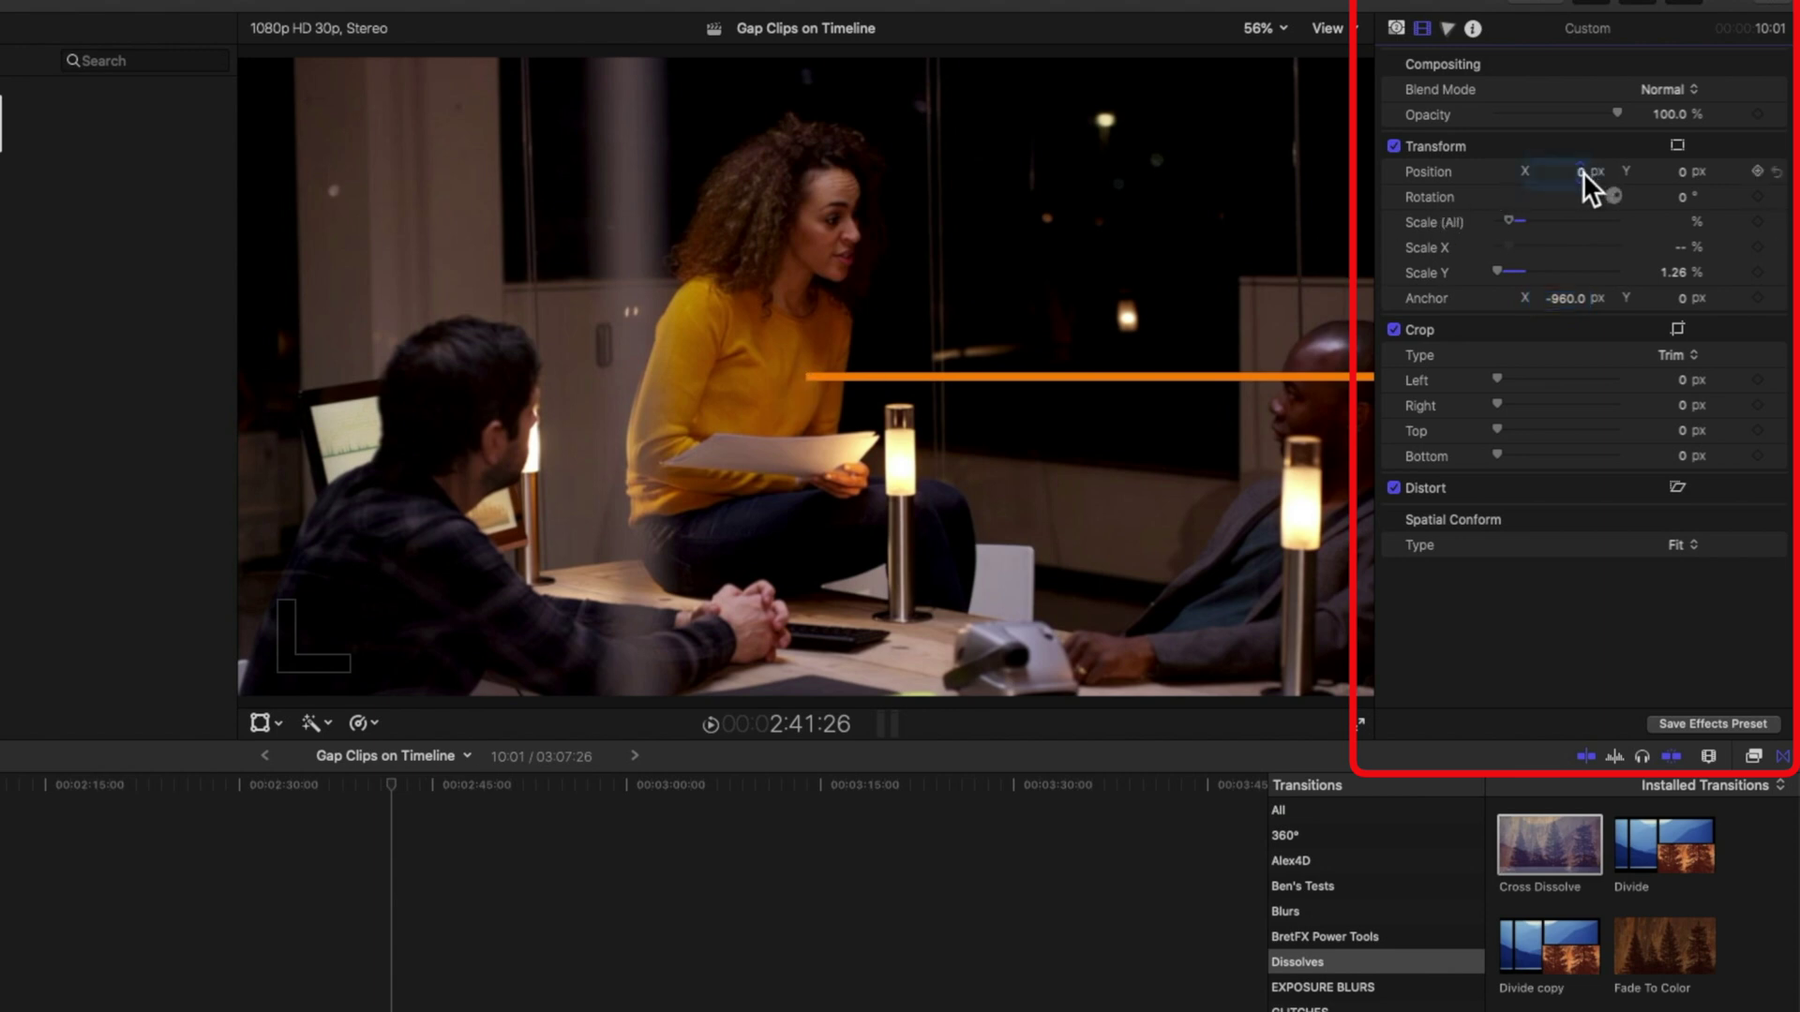
text(-96)
key(Return)
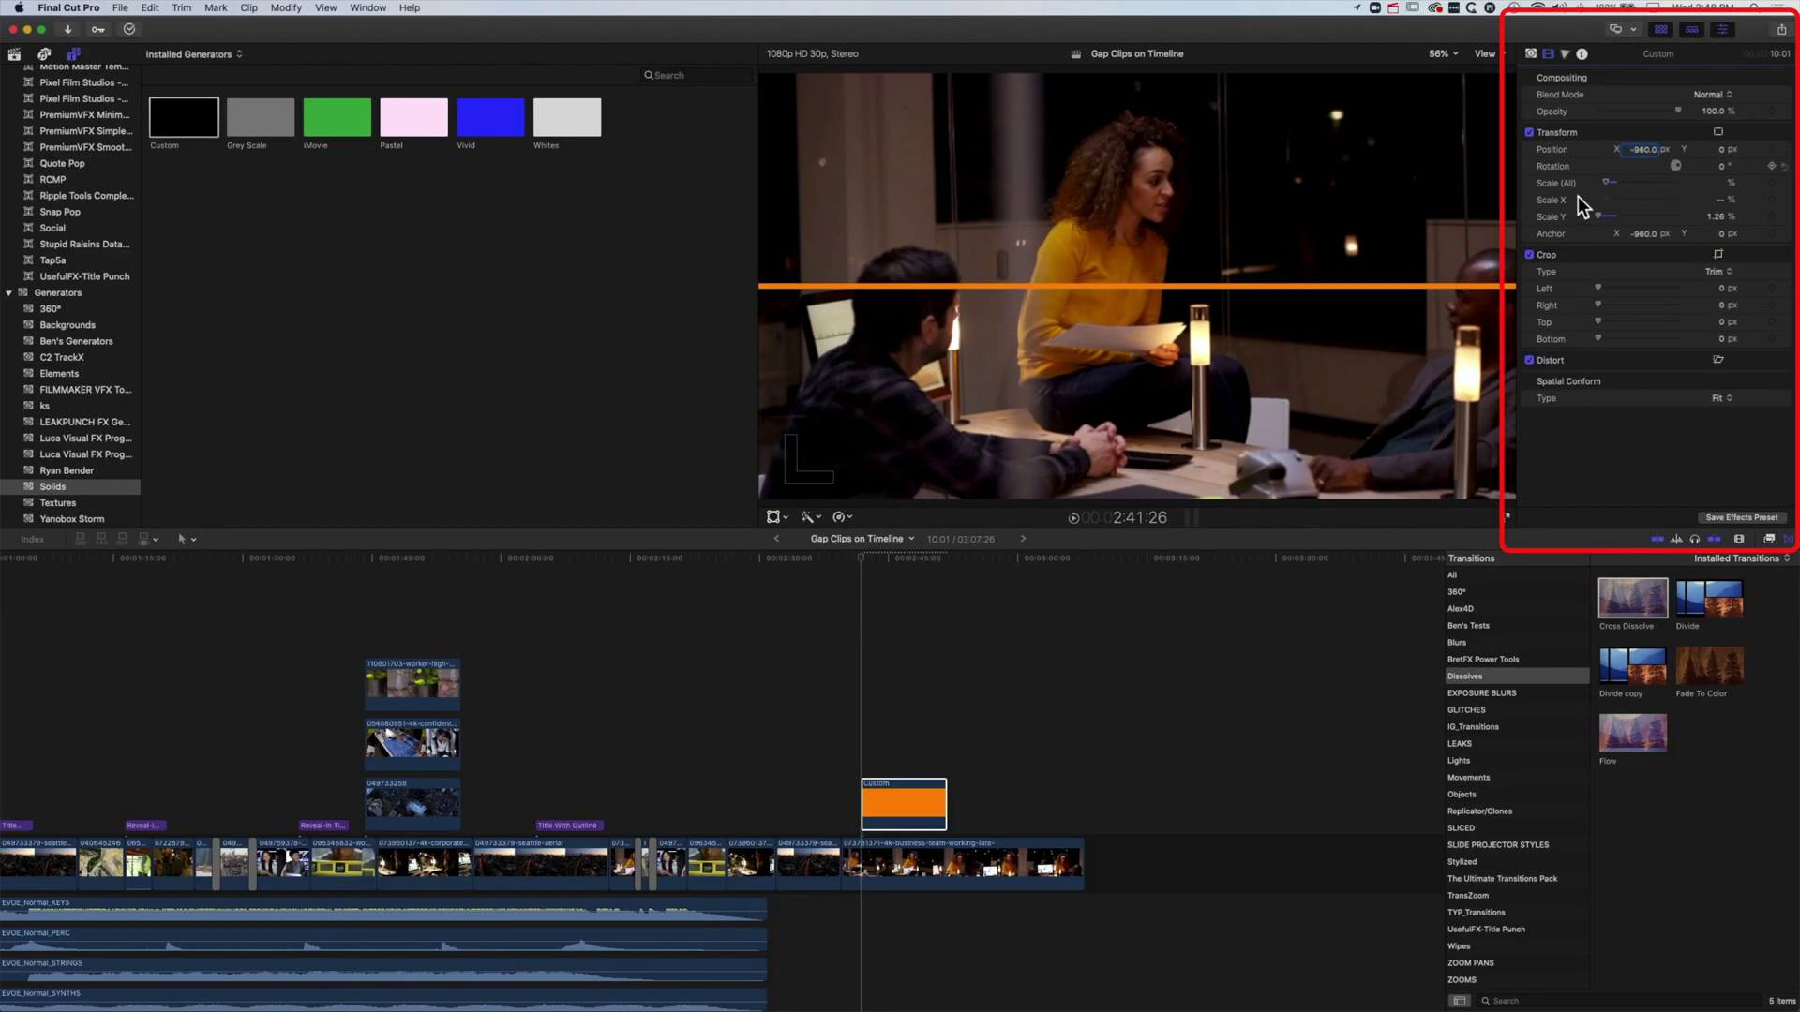
Step: Play back, undo the stray Scale X change, and turn on the viewer's Transform handles
click(862, 560)
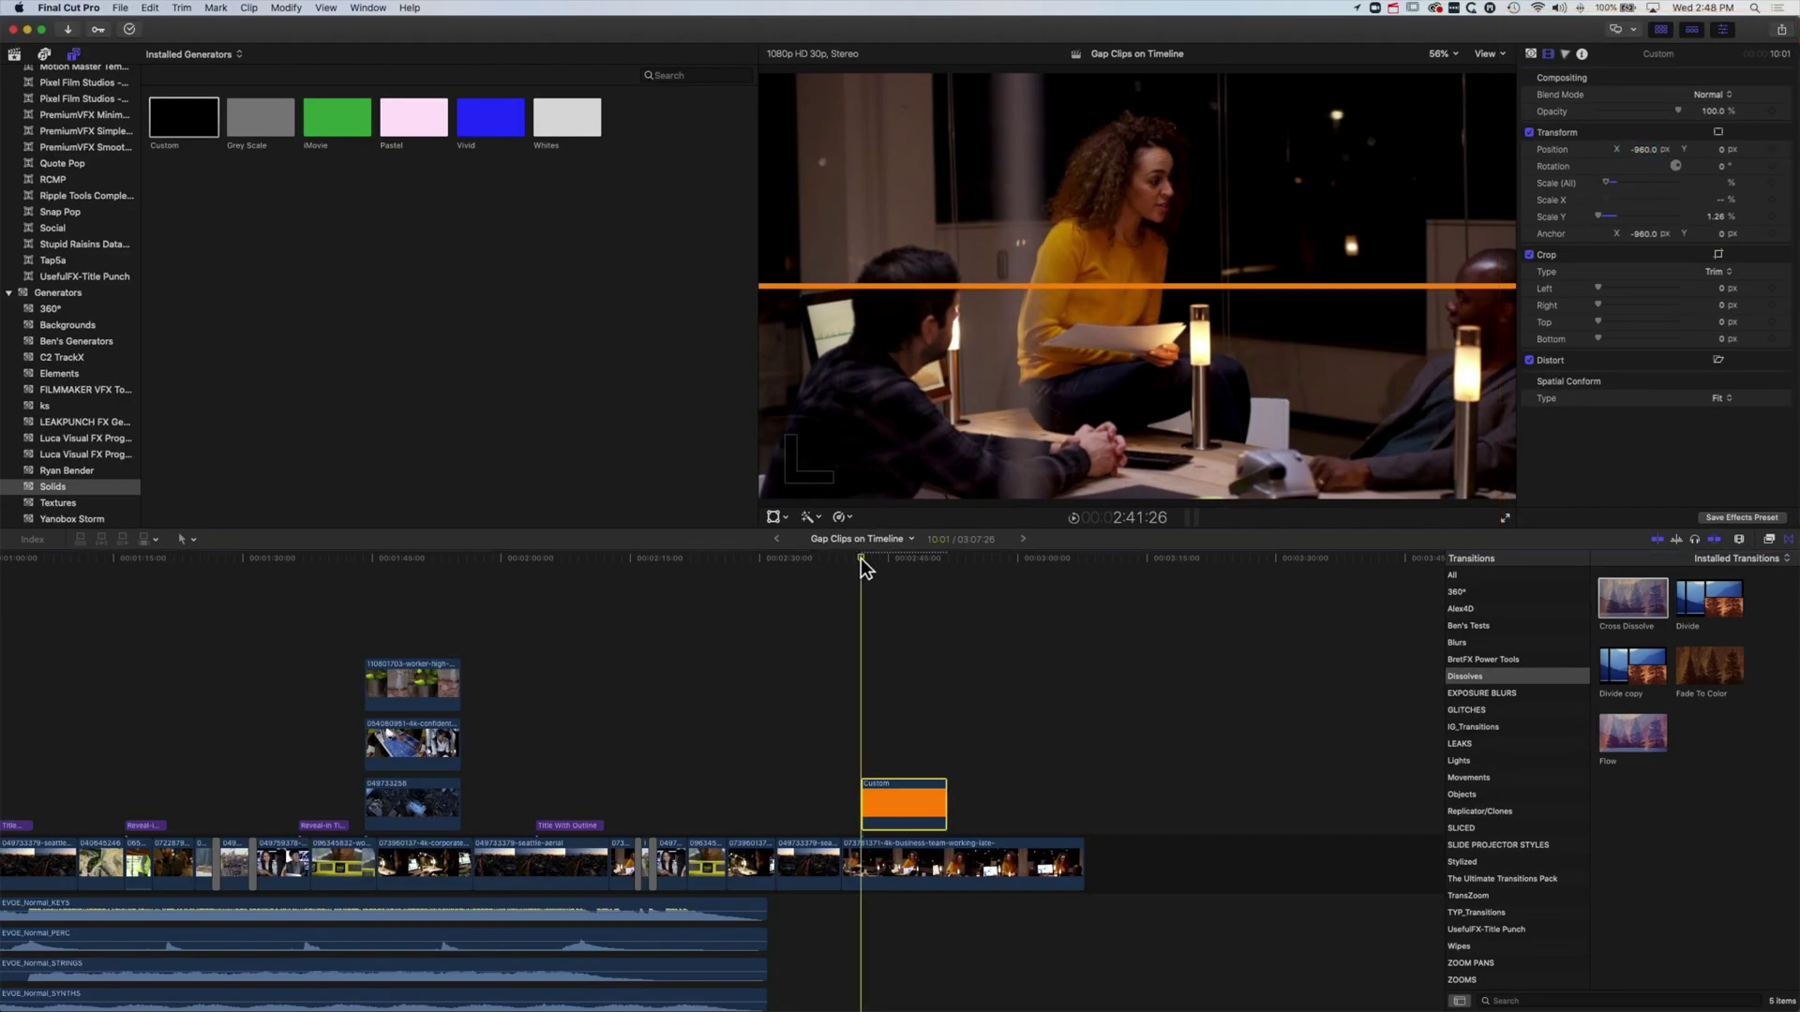
key(space)
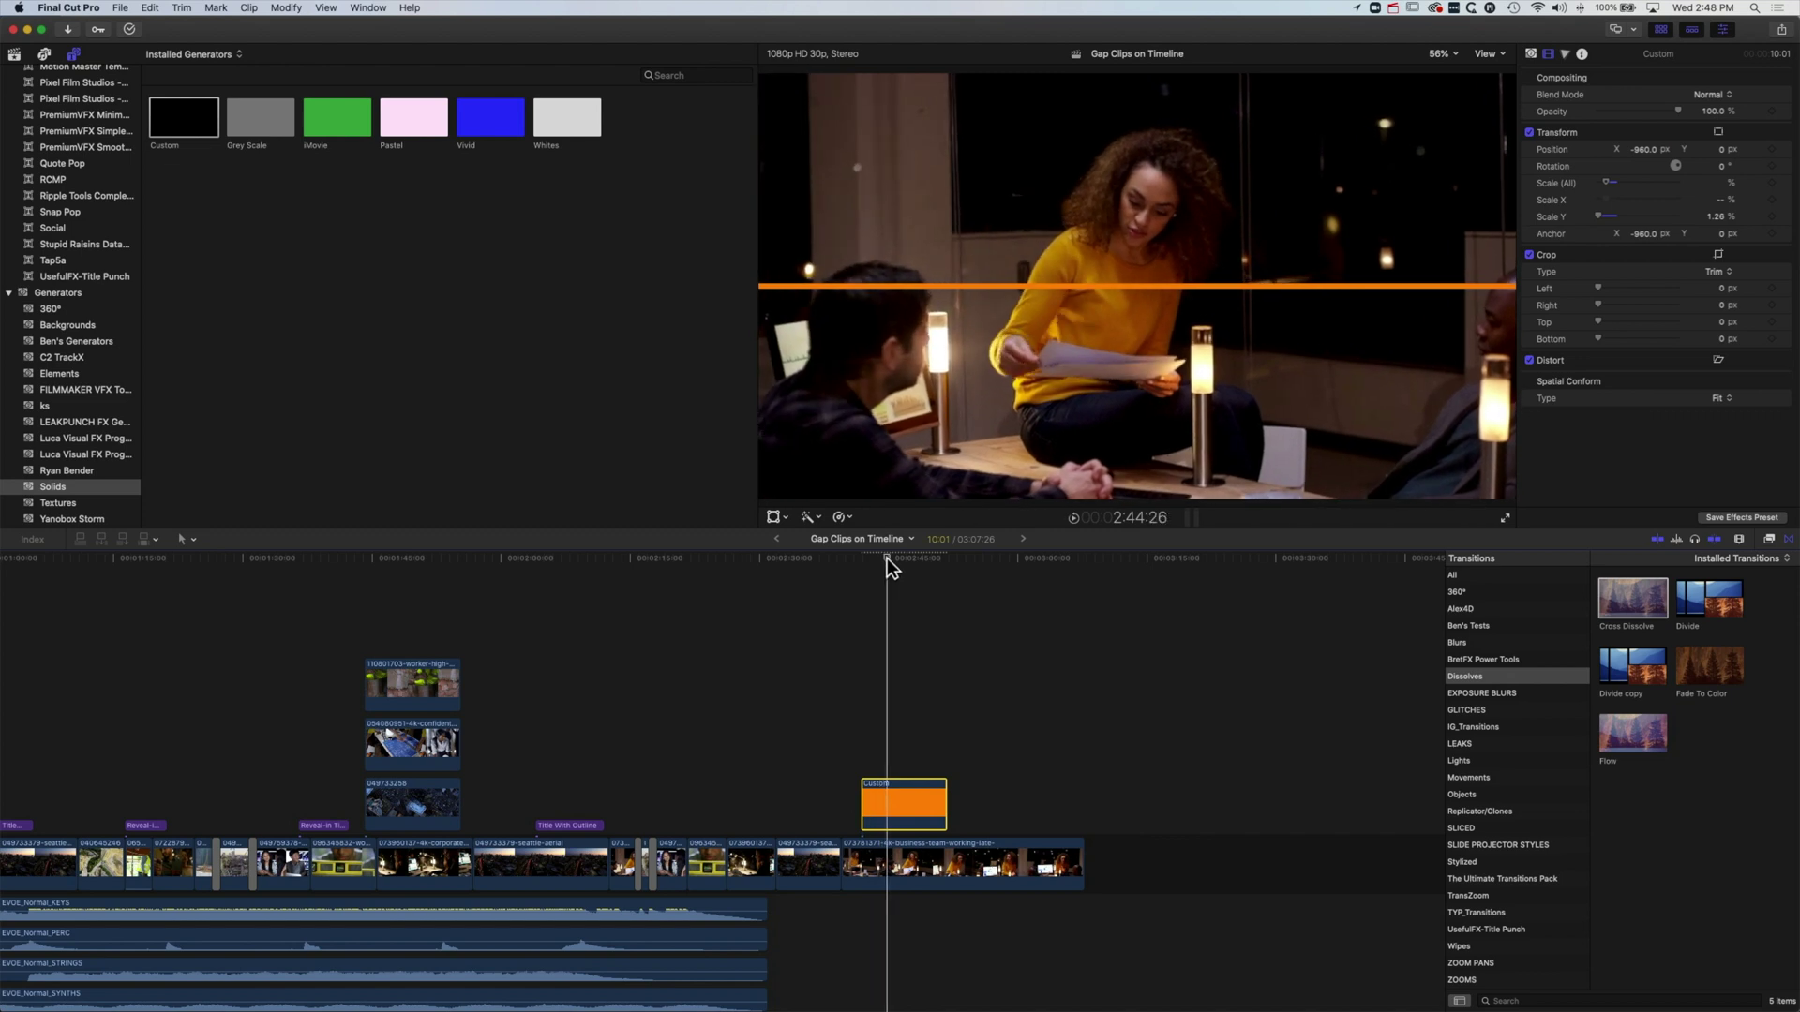
key(super+z)
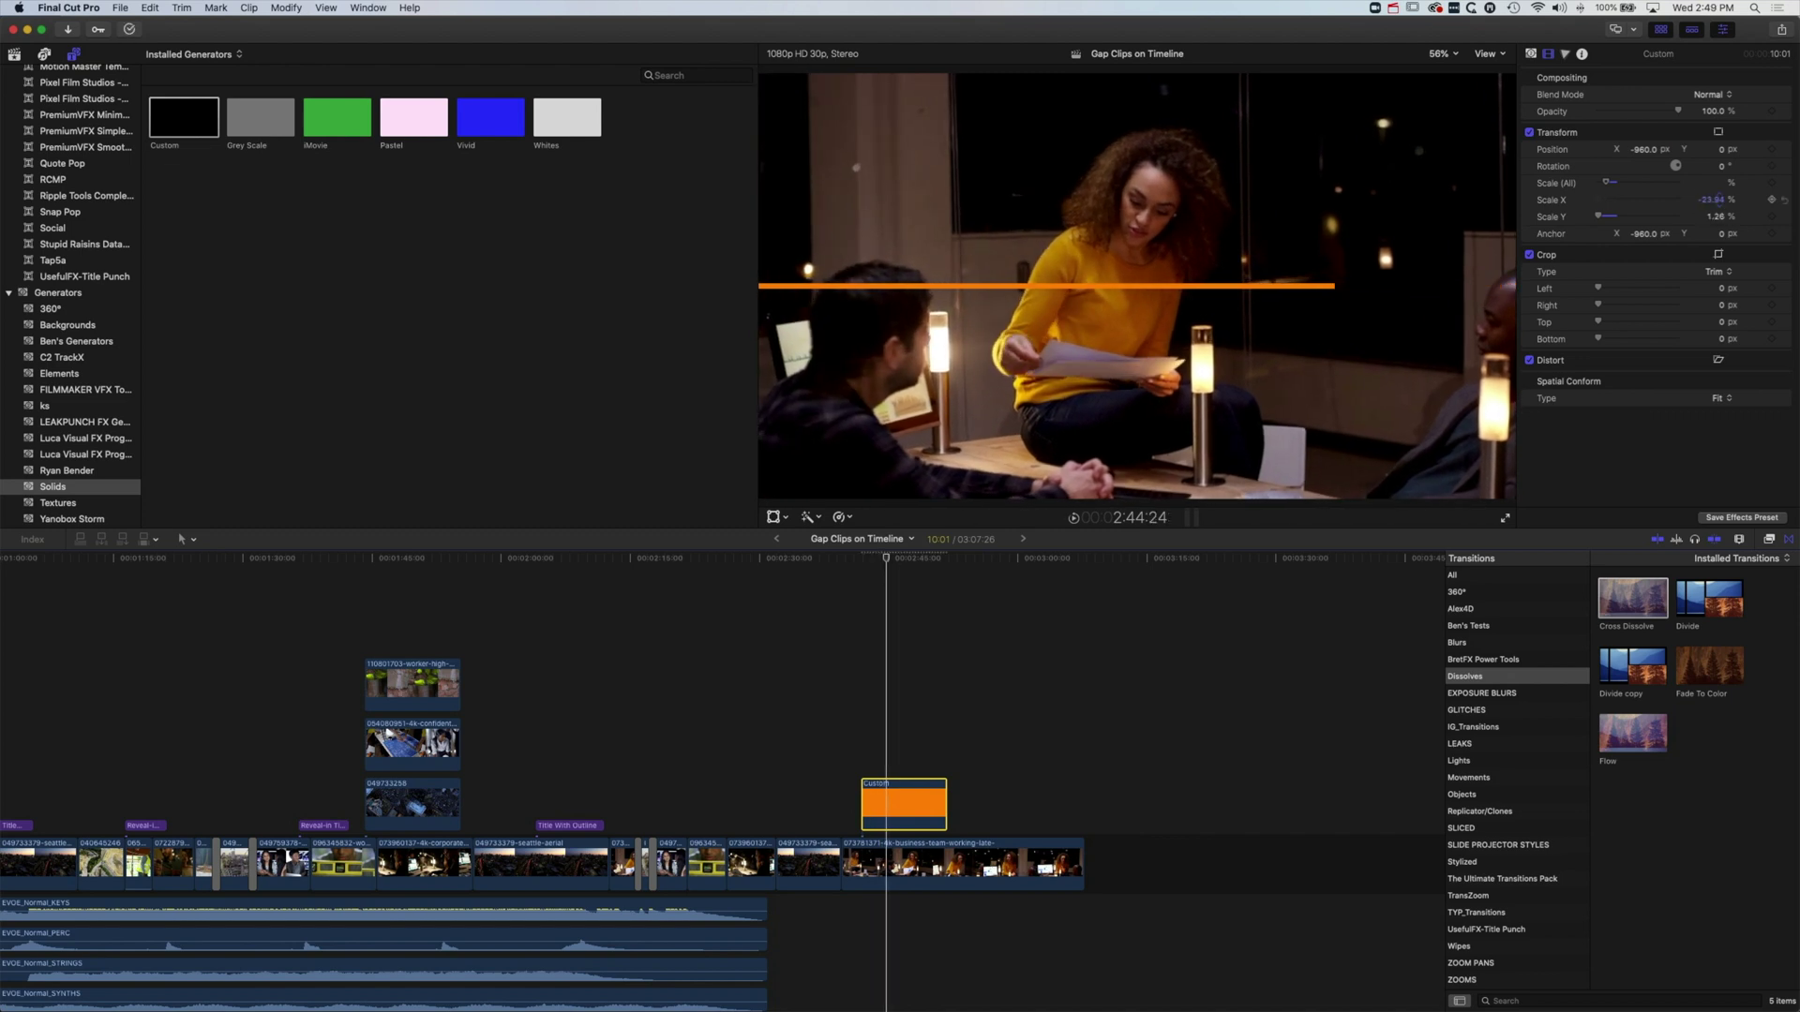
key(super+shift+z)
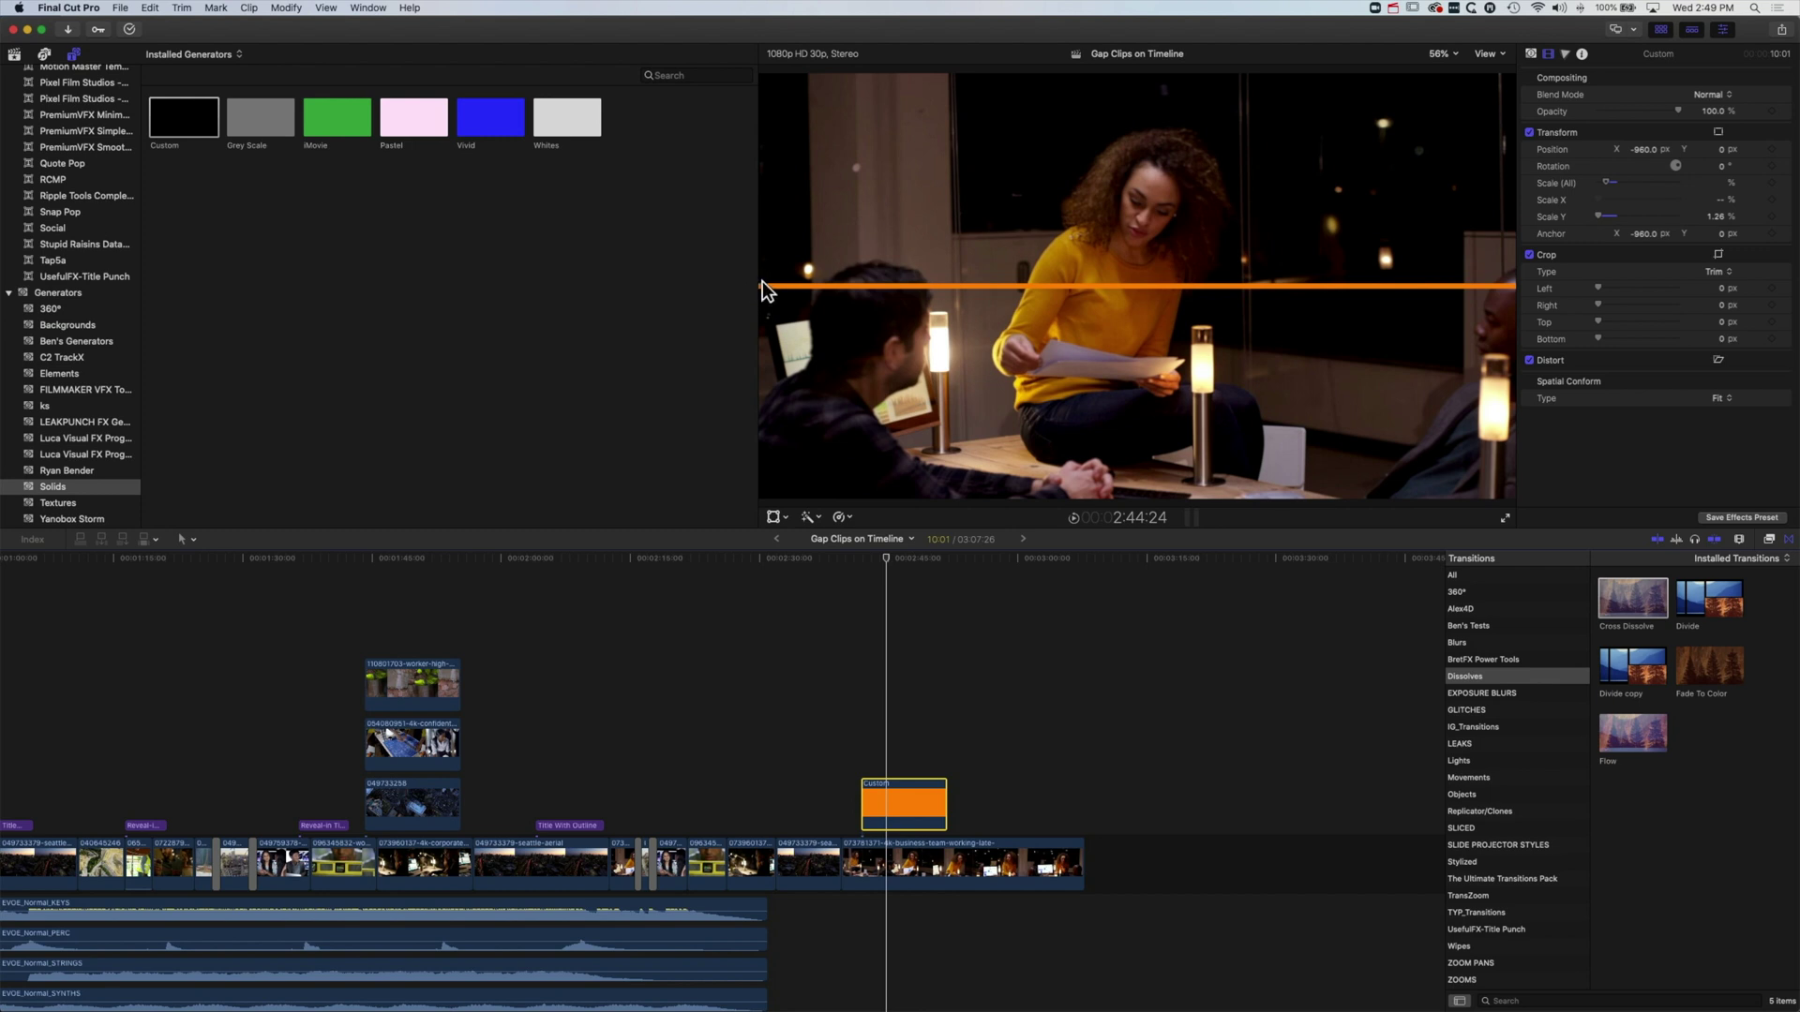
click(773, 519)
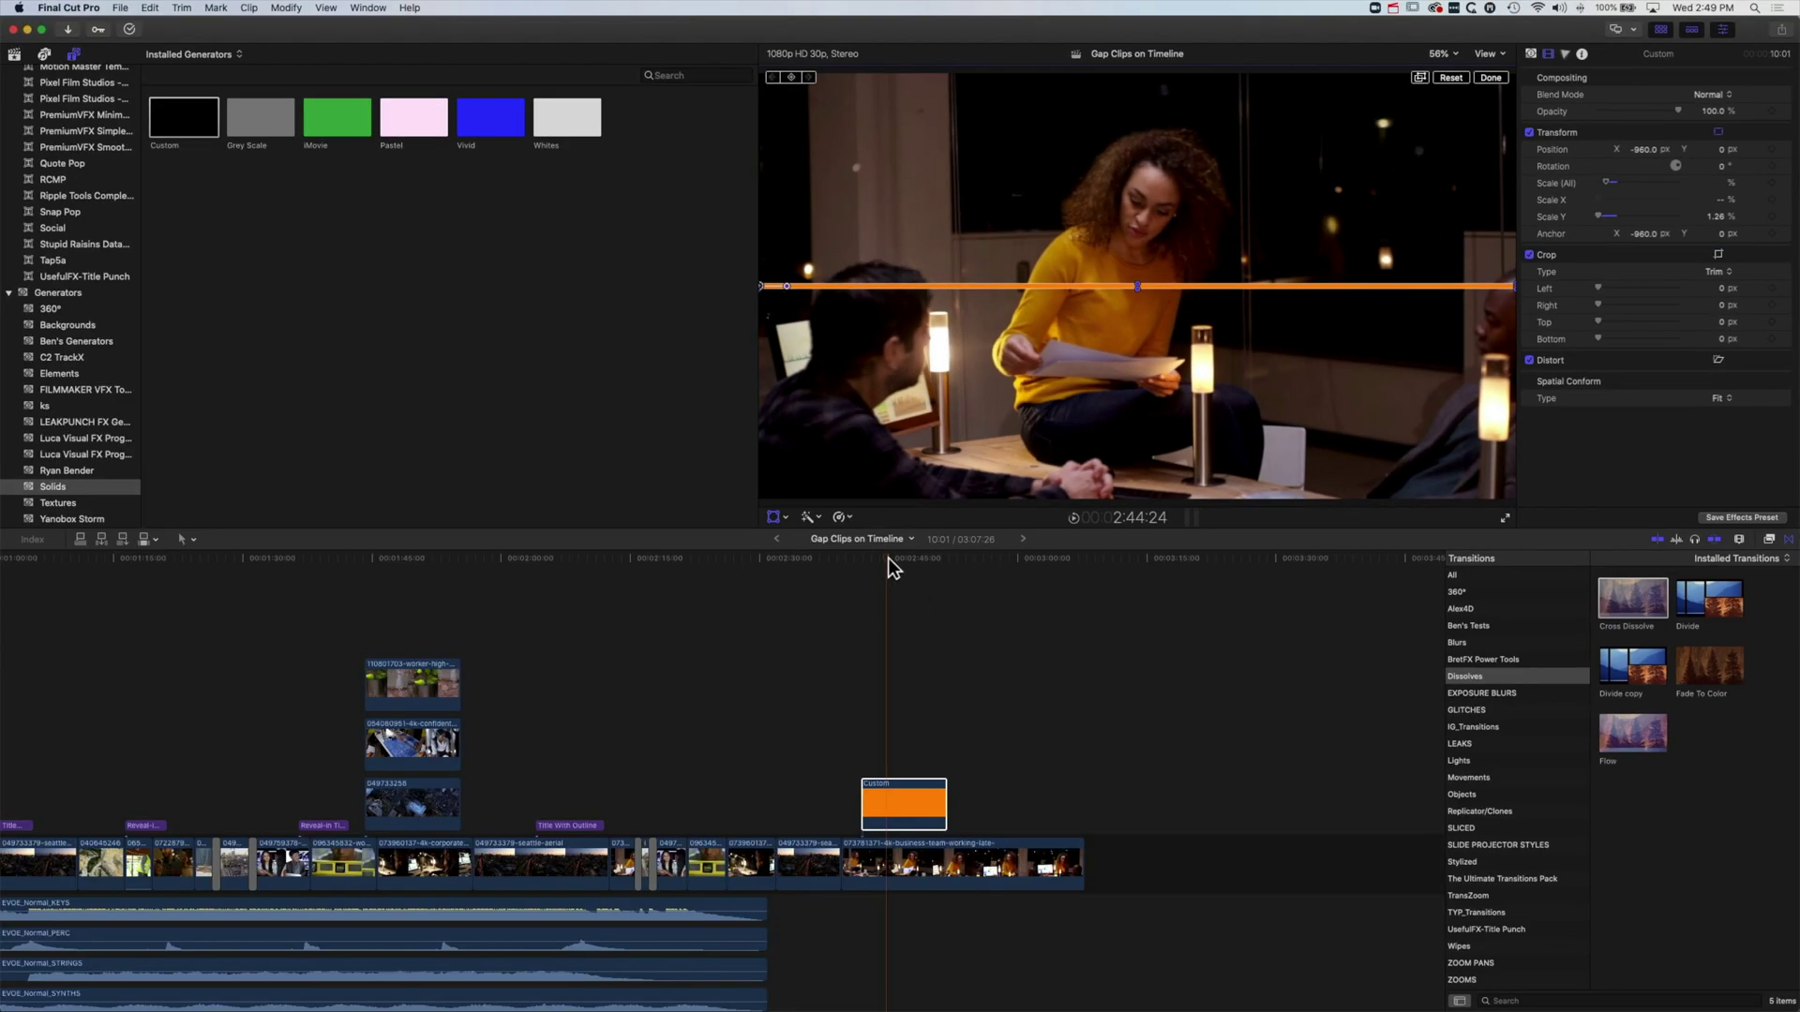
Step: Keyframe Scale X from a small width up to full width, then preview the grow-in
click(888, 559)
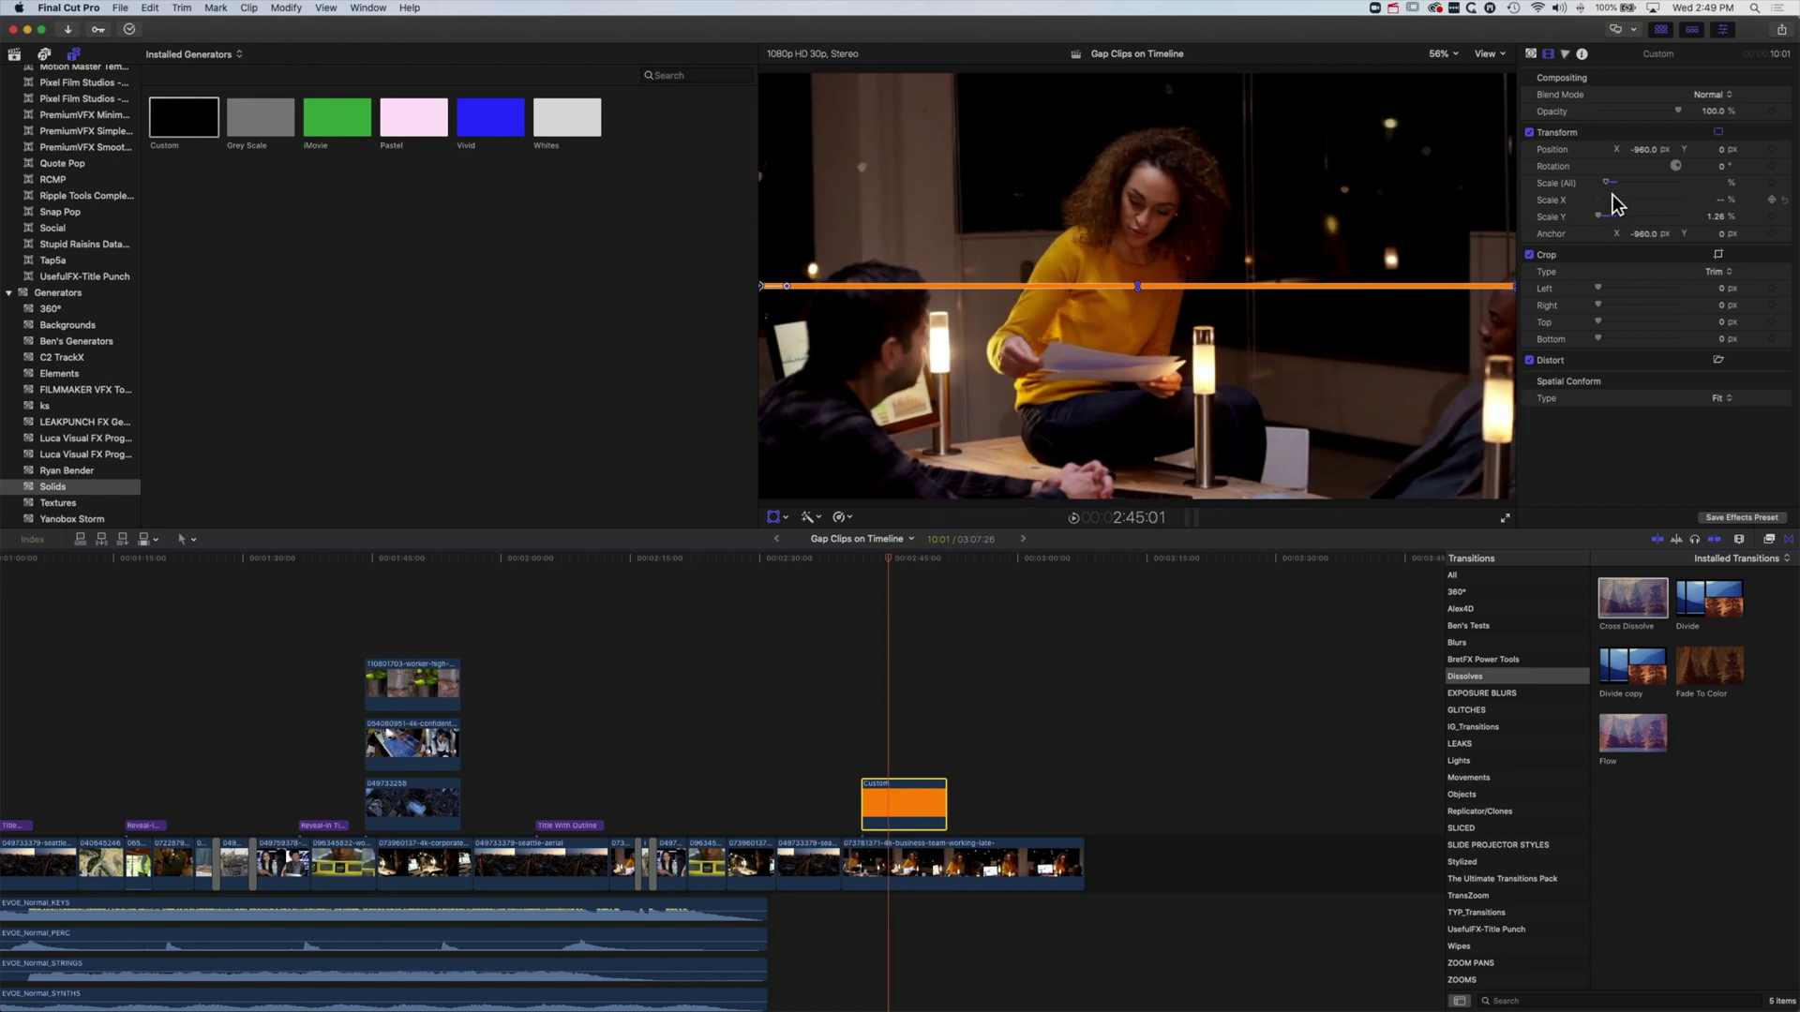
click(1771, 200)
drag(890, 562, 873, 562)
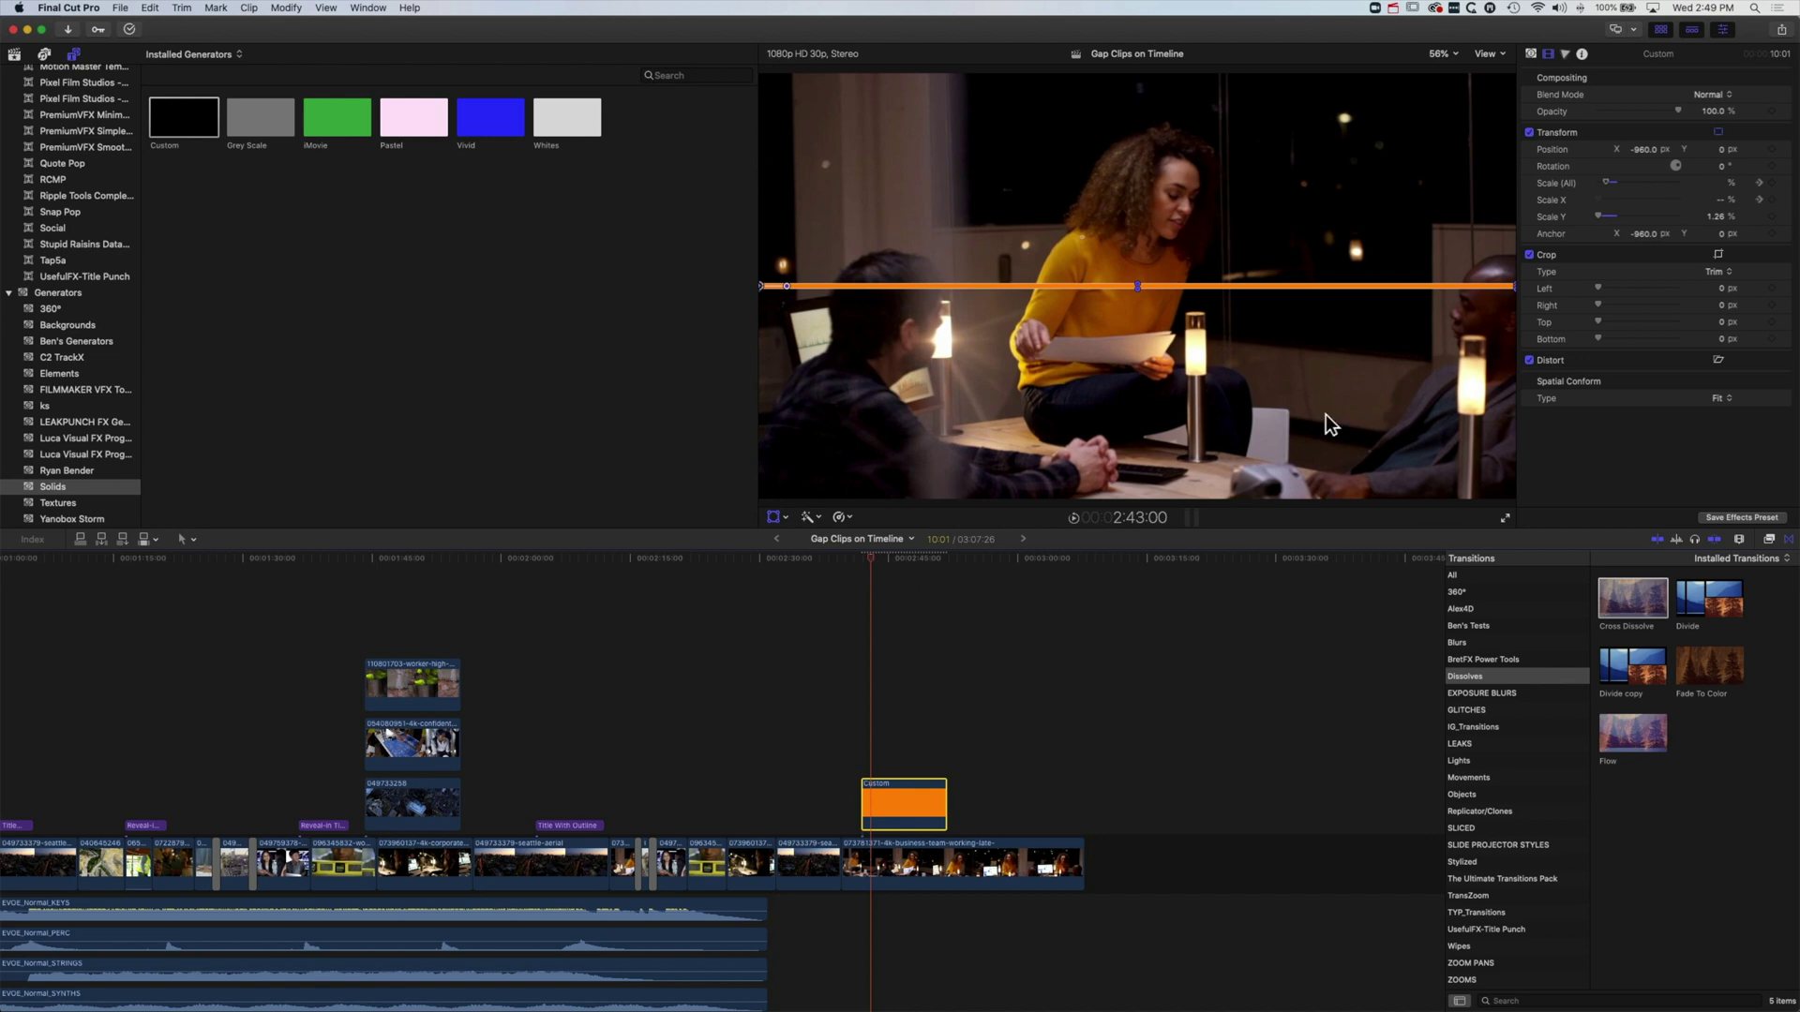
drag(1734, 199, 1659, 200)
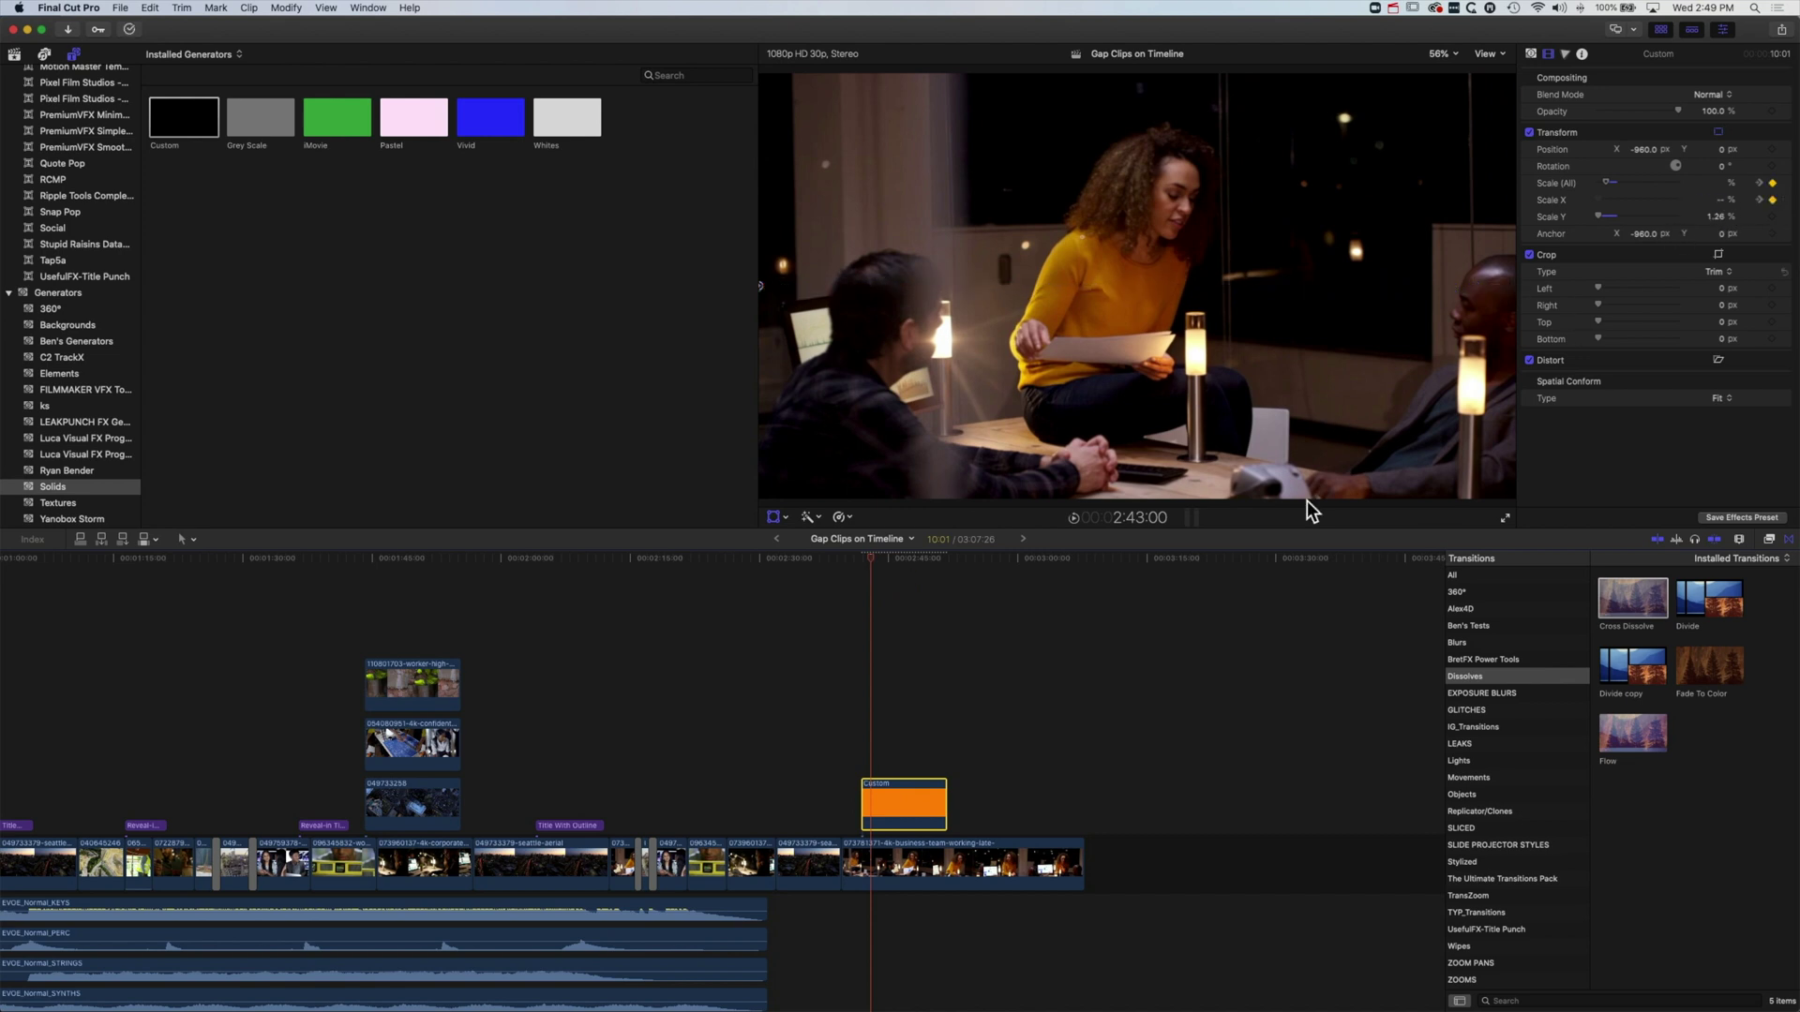
drag(853, 562, 856, 565)
key(space)
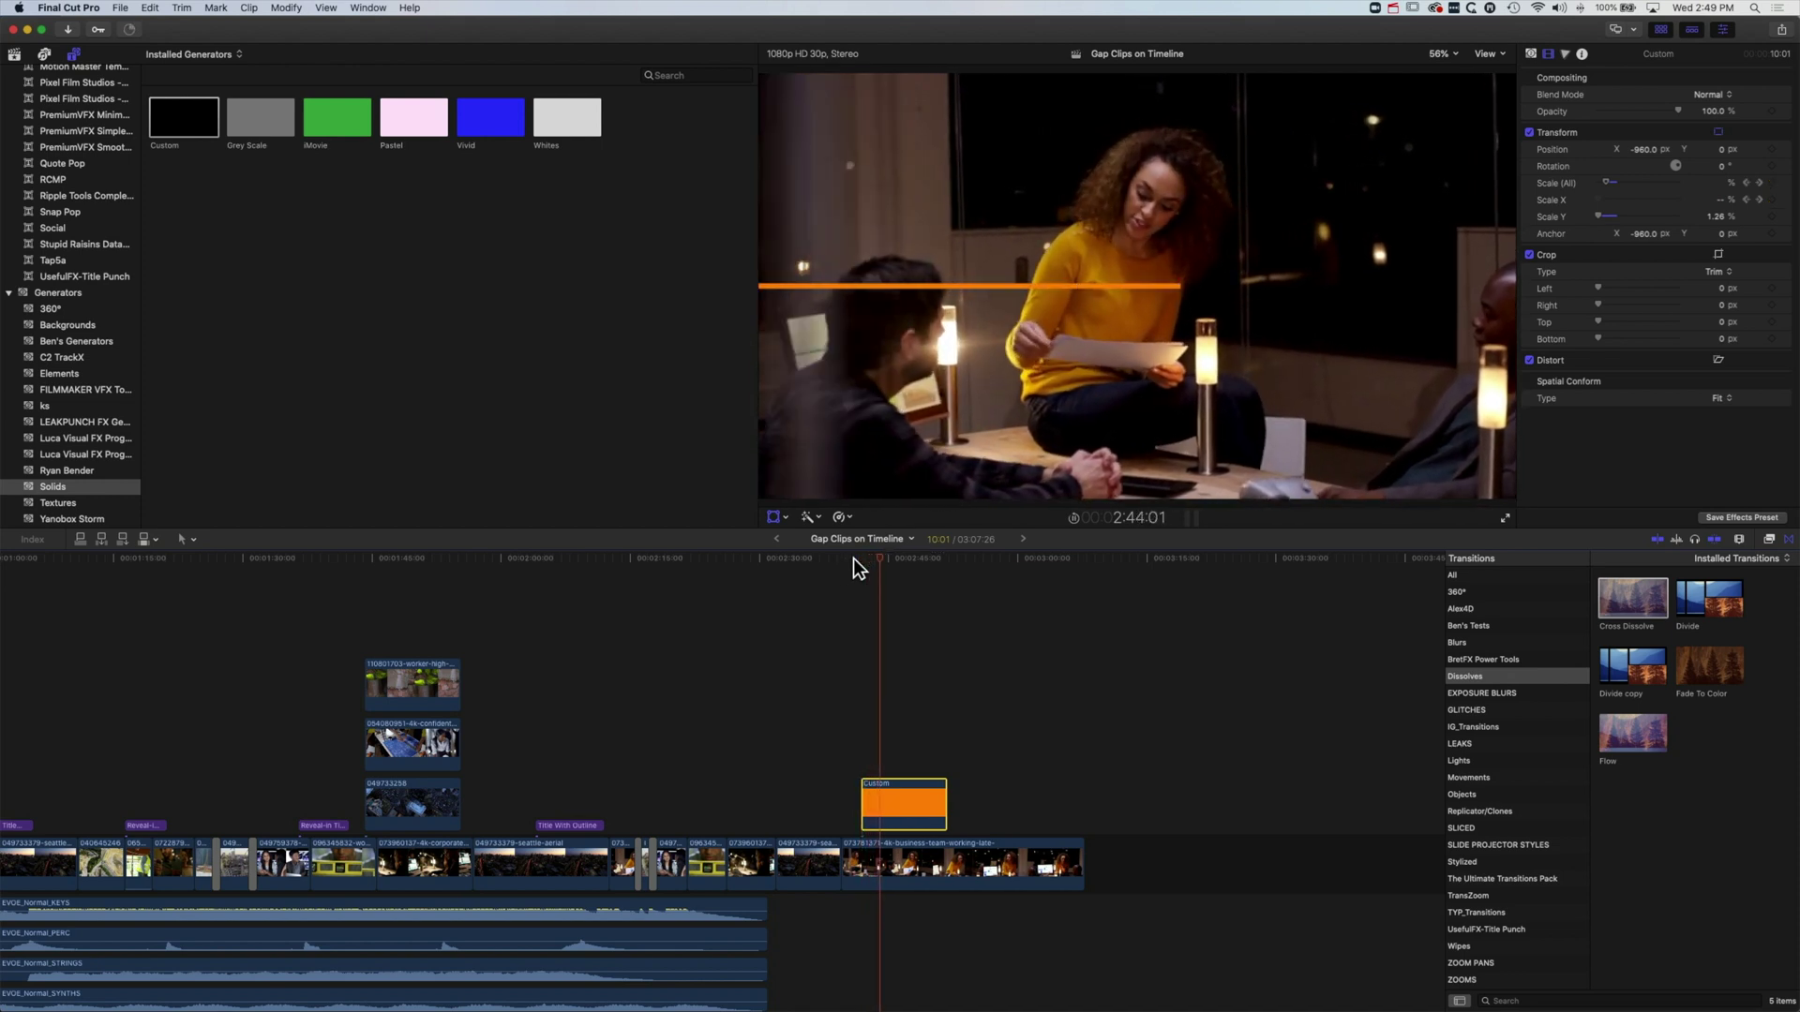
key(space)
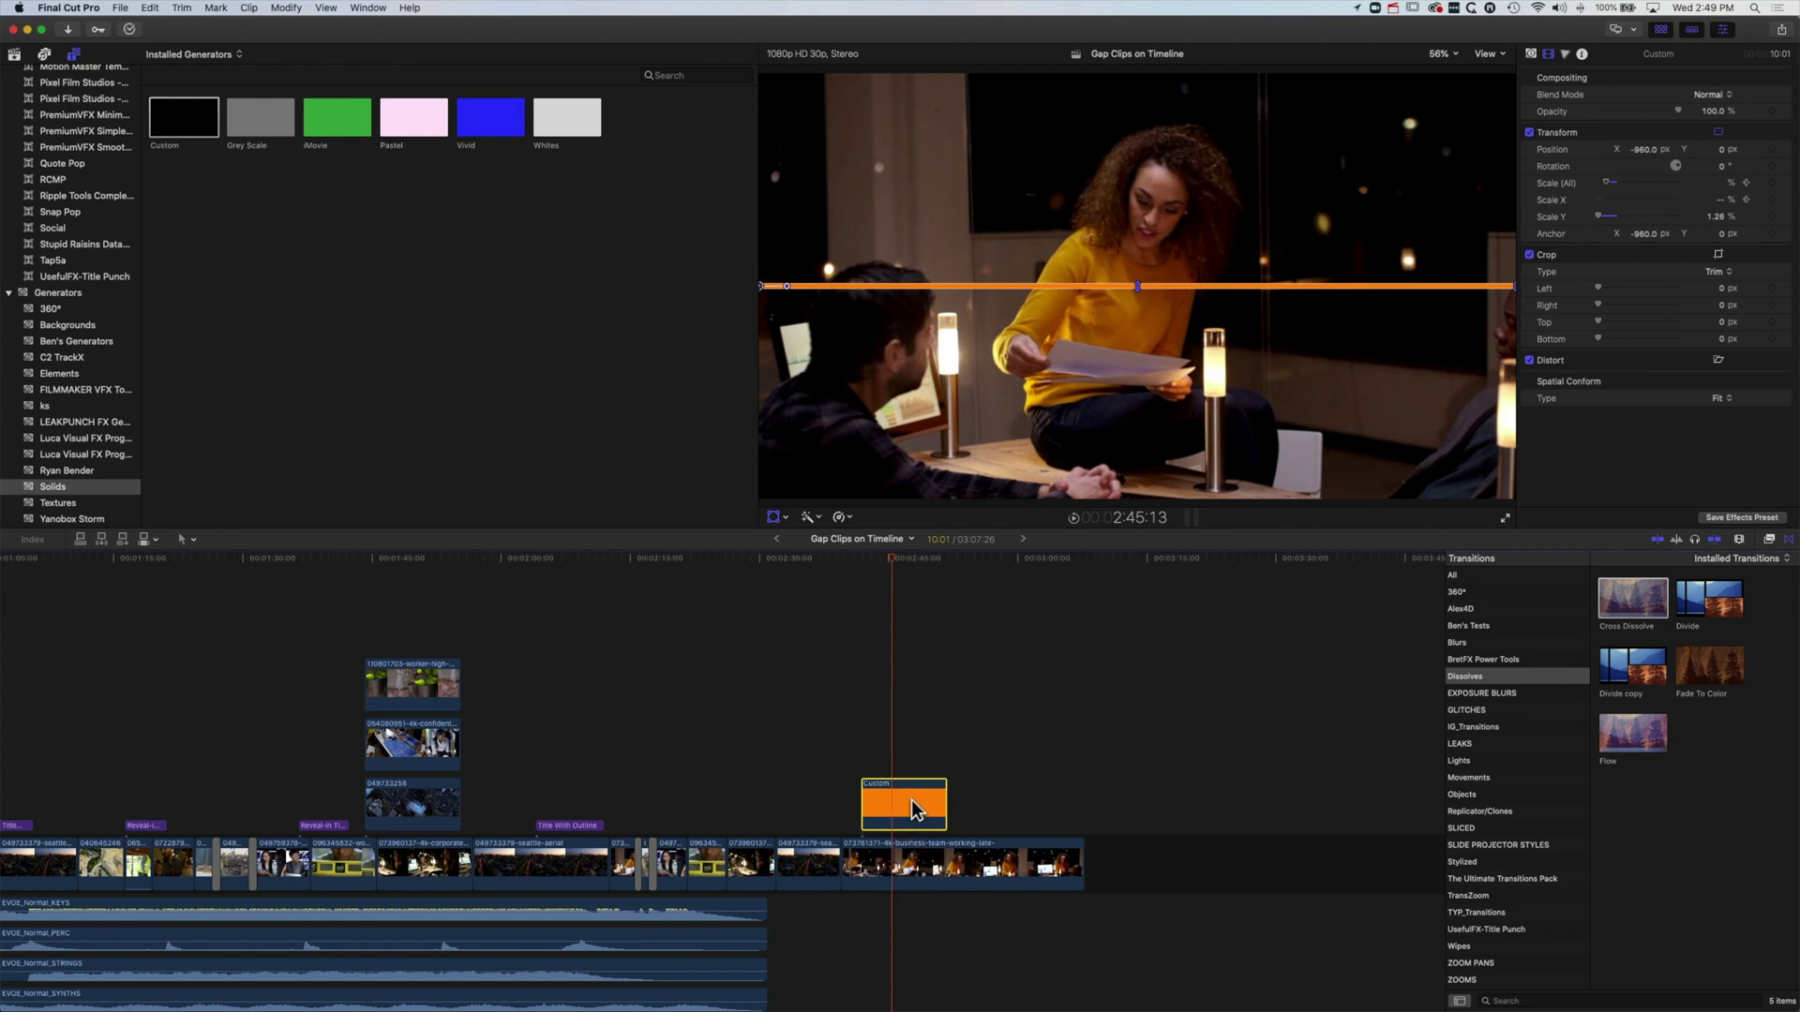
Step: Show the orange clip's Video Animation editor, zoom in, and preview its Transform keyframes
right_click(916, 809)
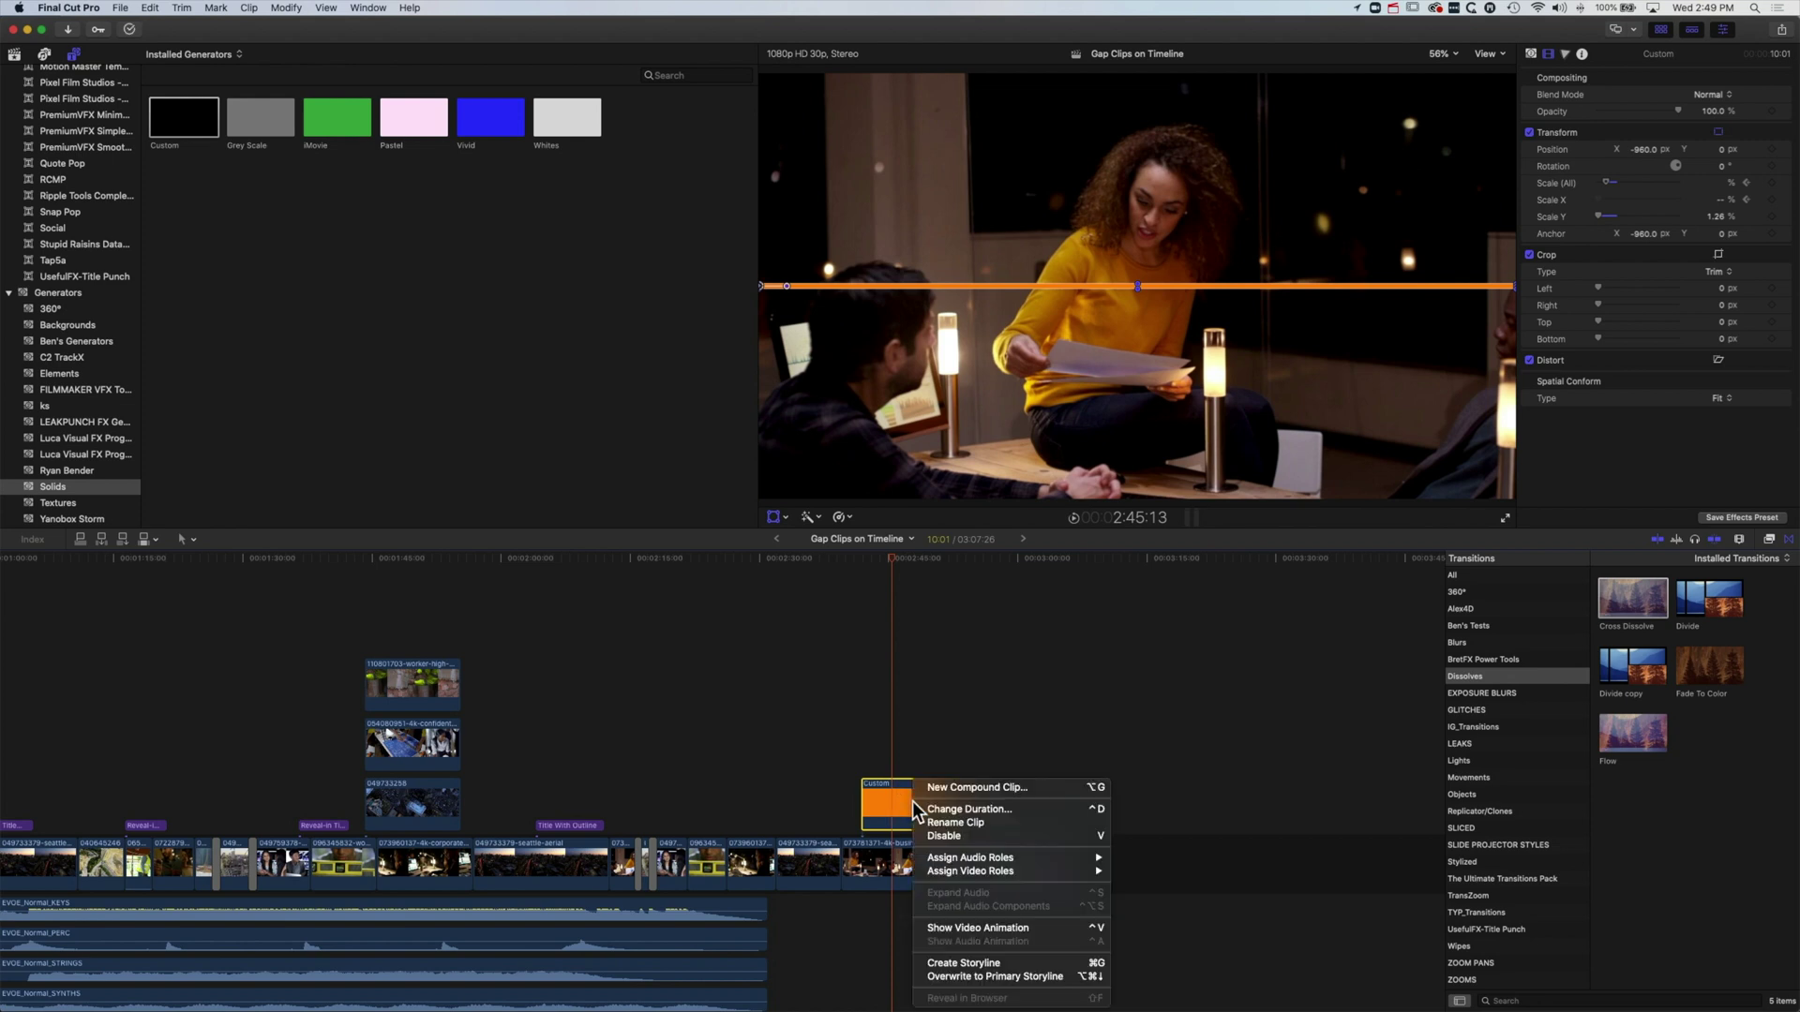
click(969, 935)
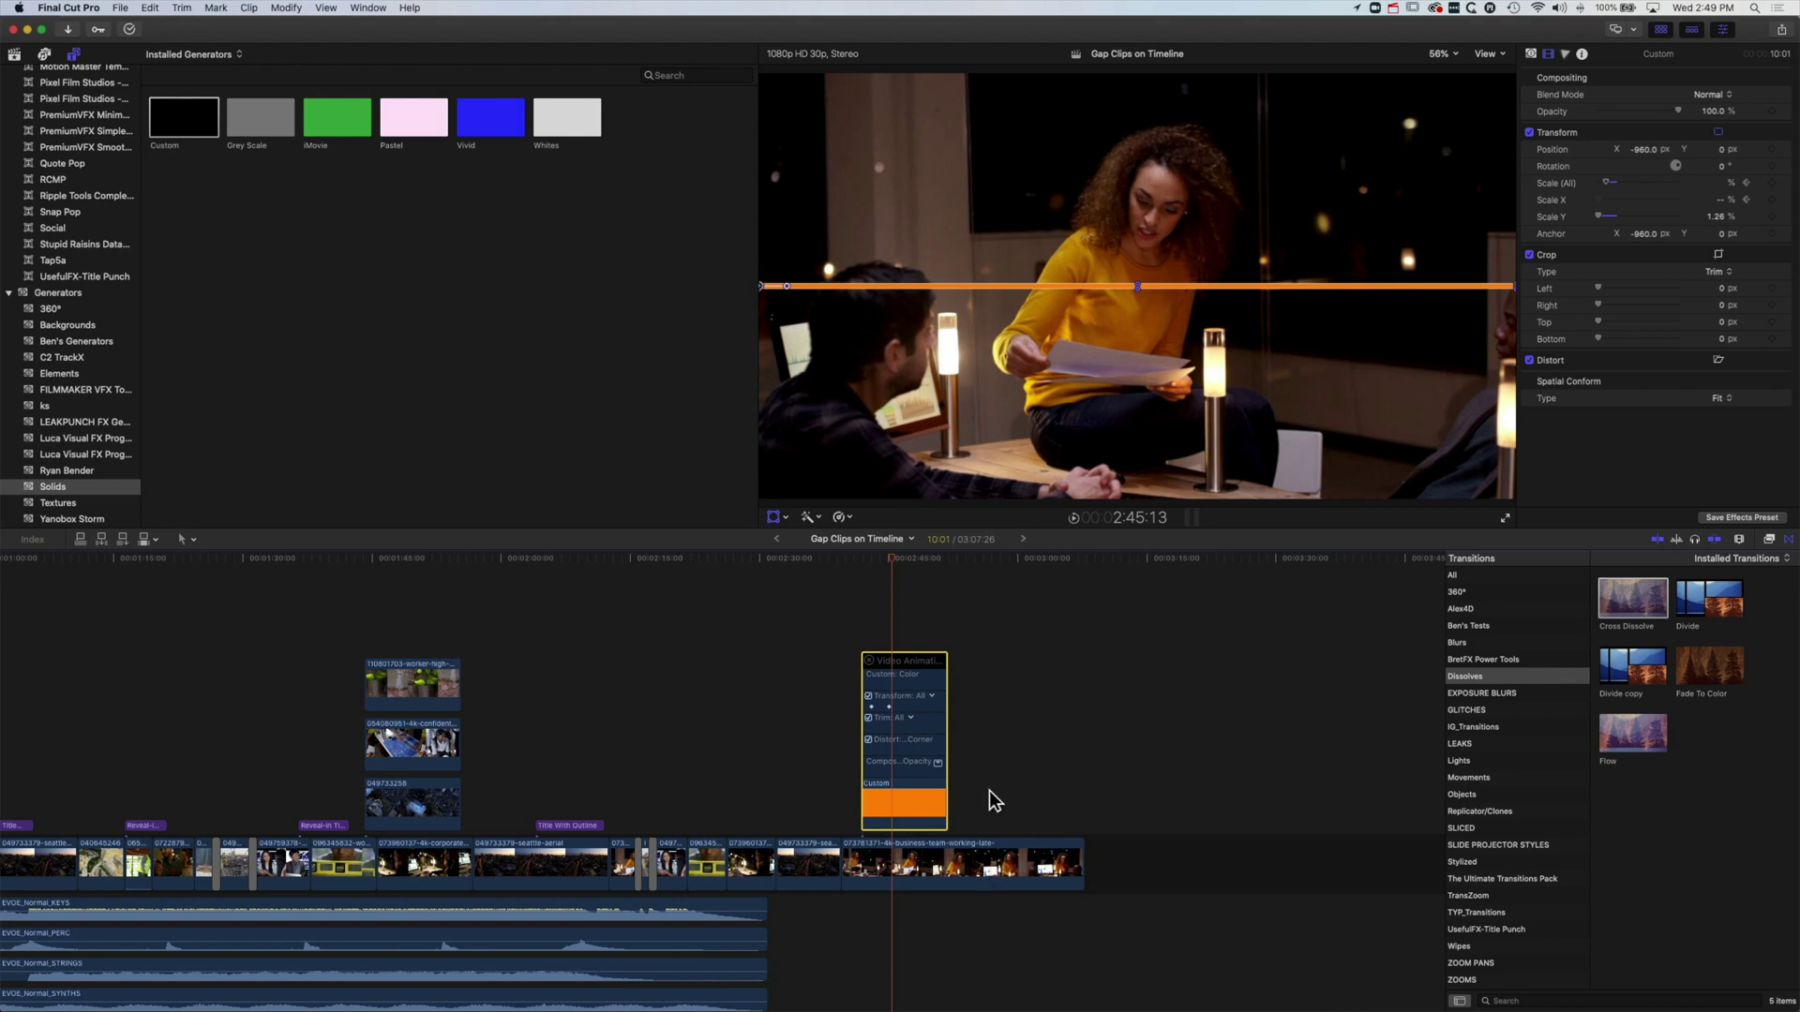
key(super+equal)
key(super+equal)
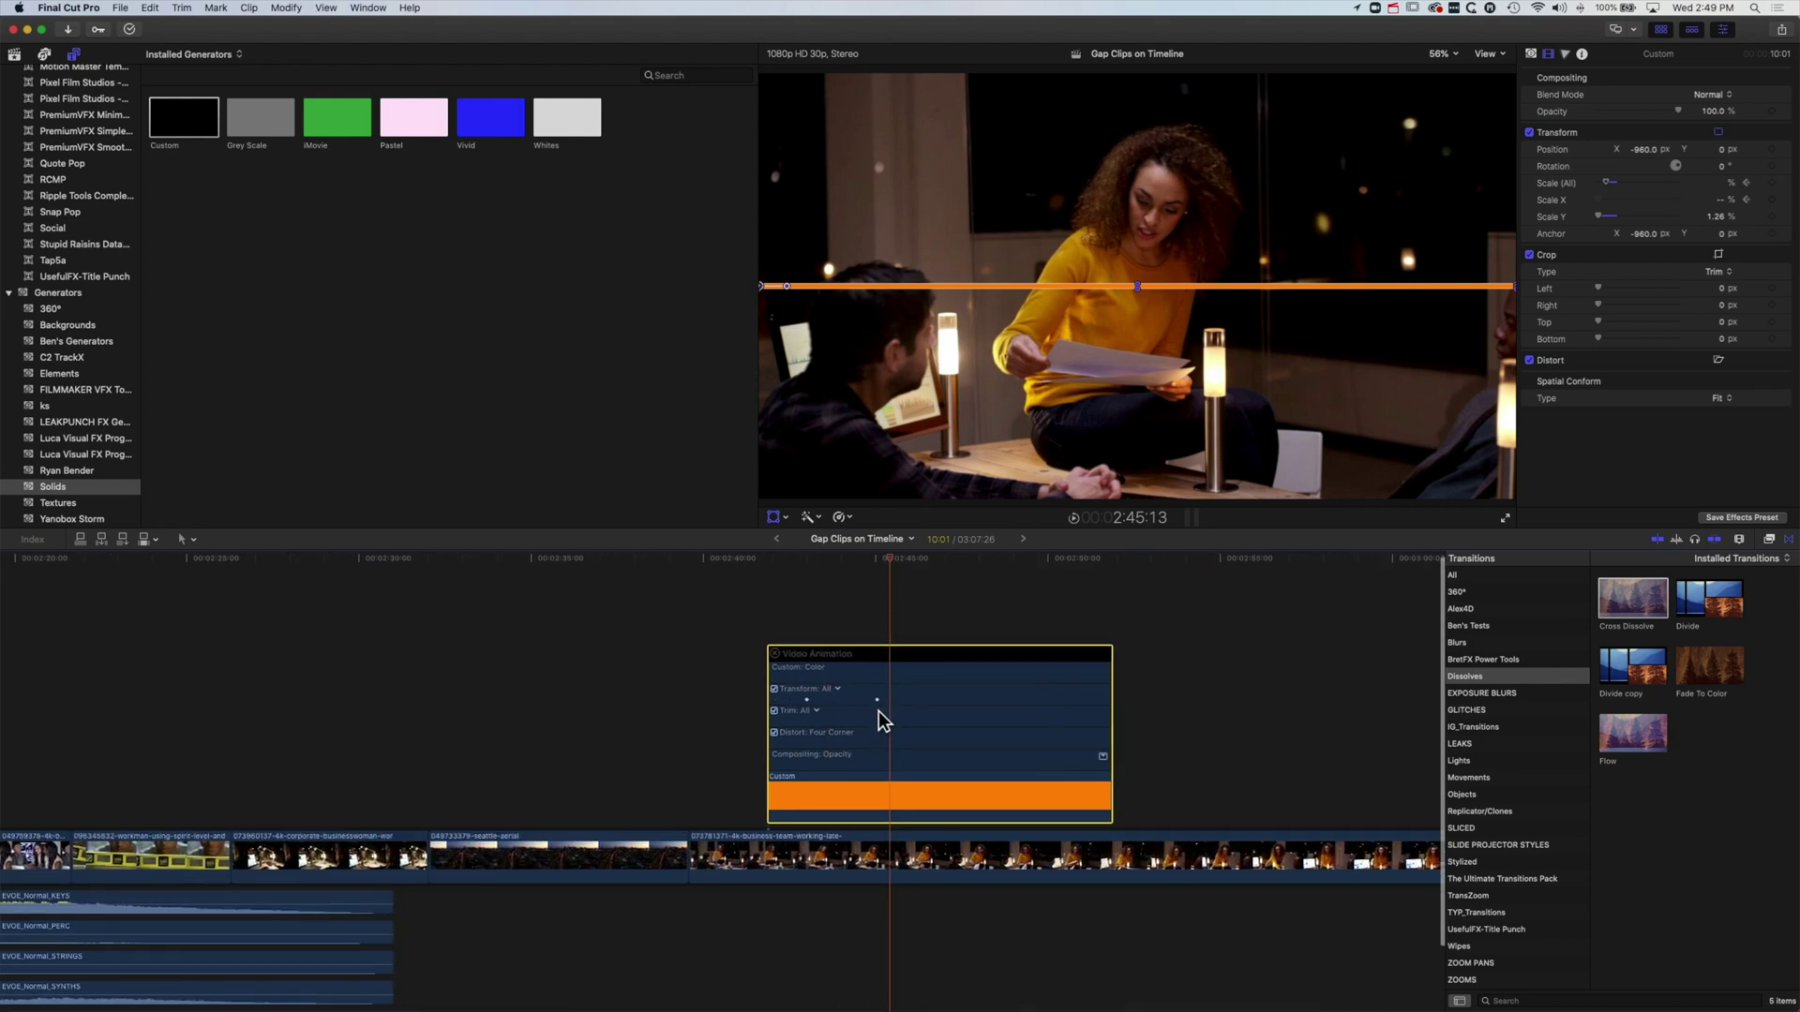
alt+click(836, 699)
click(791, 635)
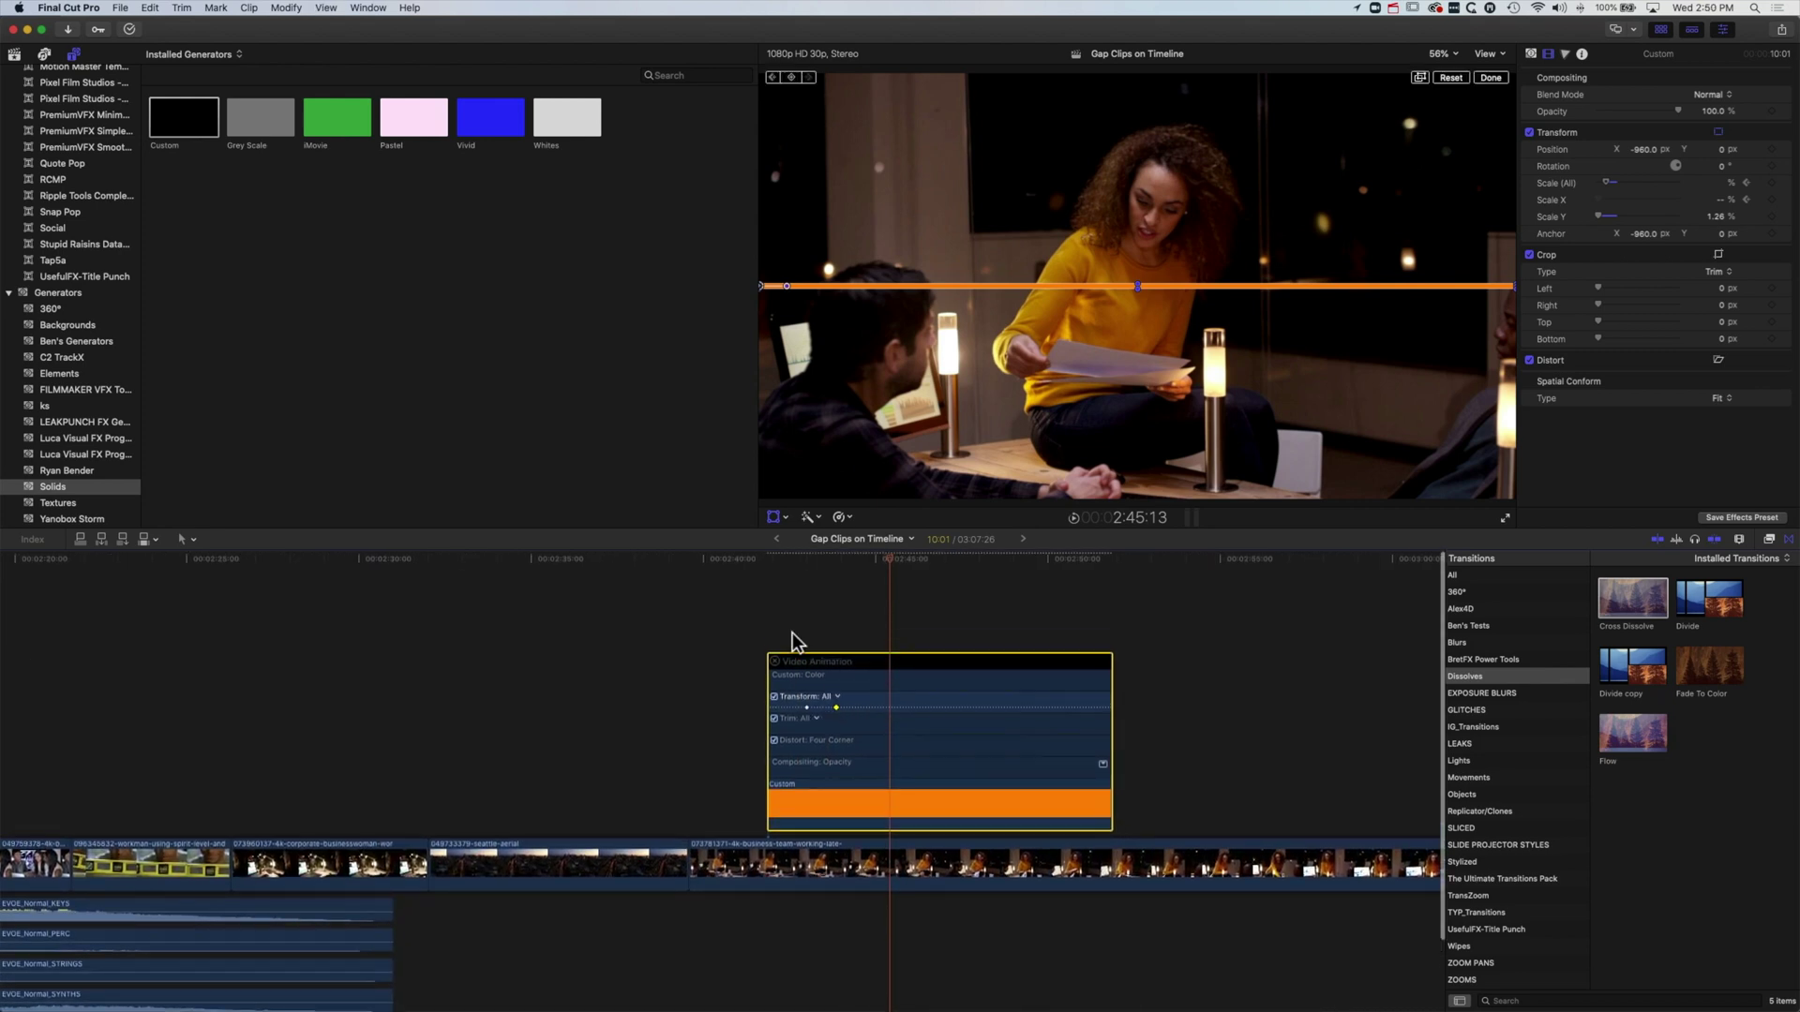
click(808, 597)
key(space)
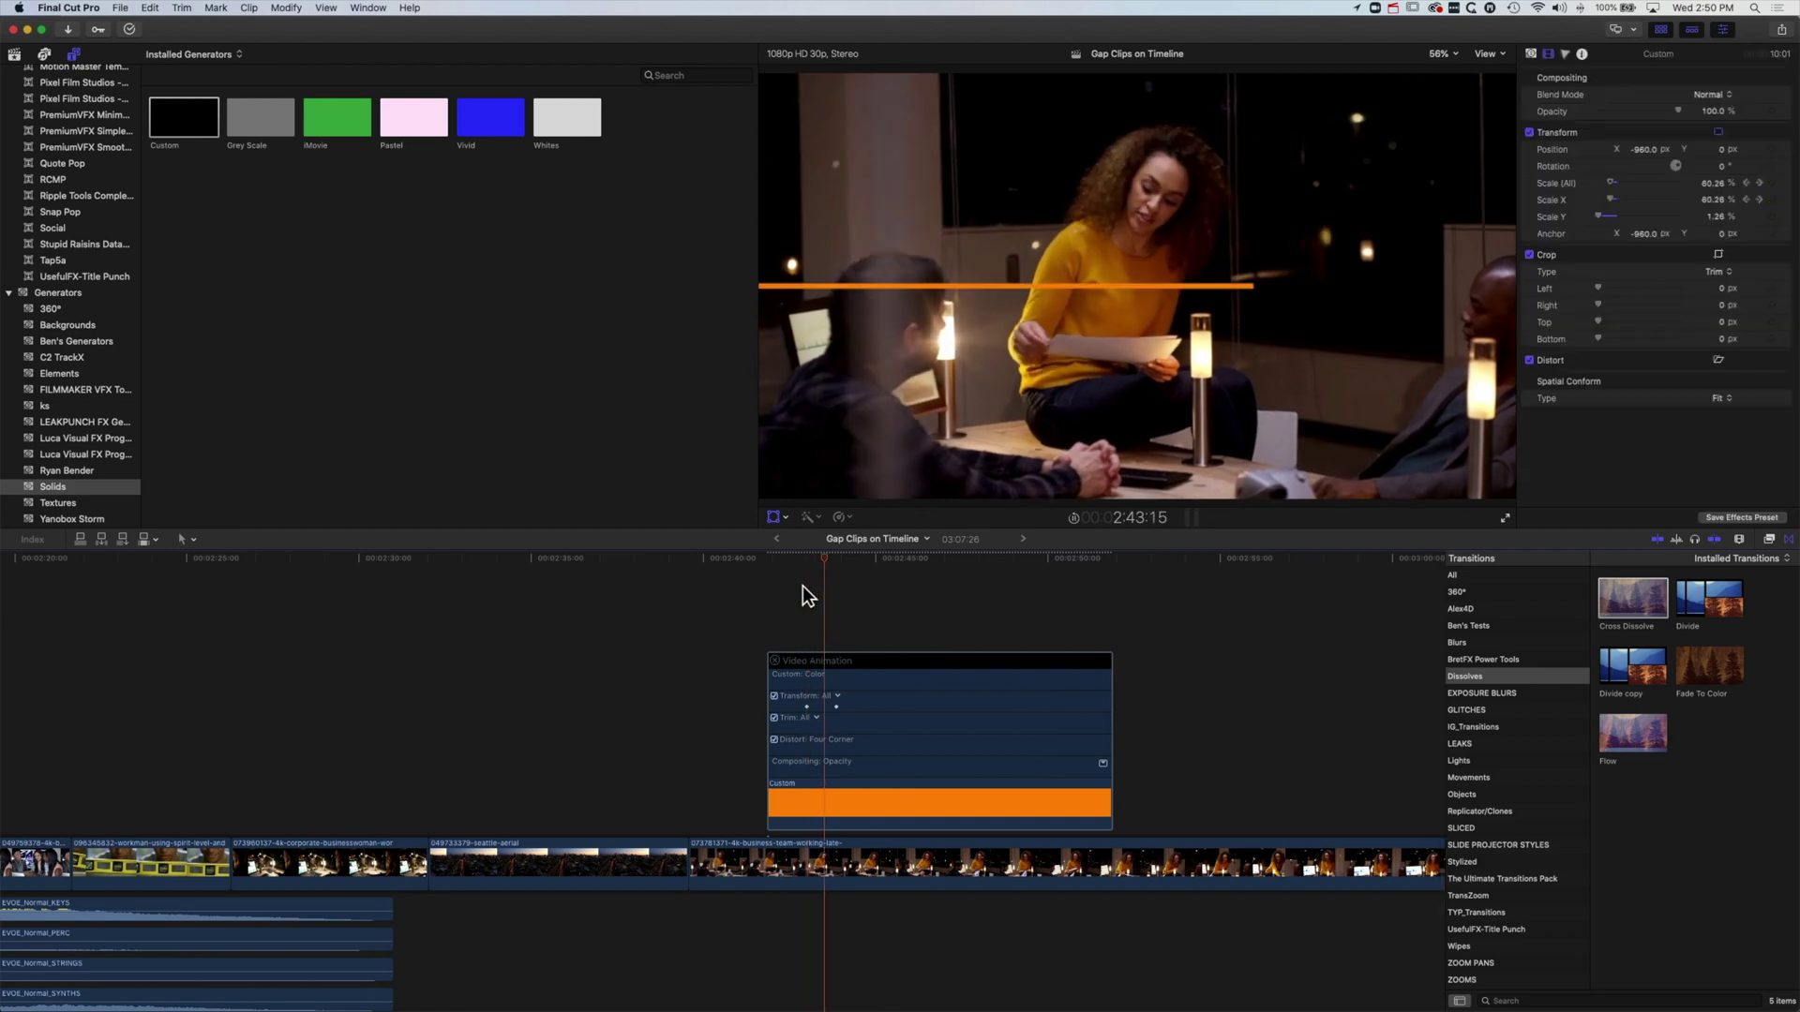
click(848, 713)
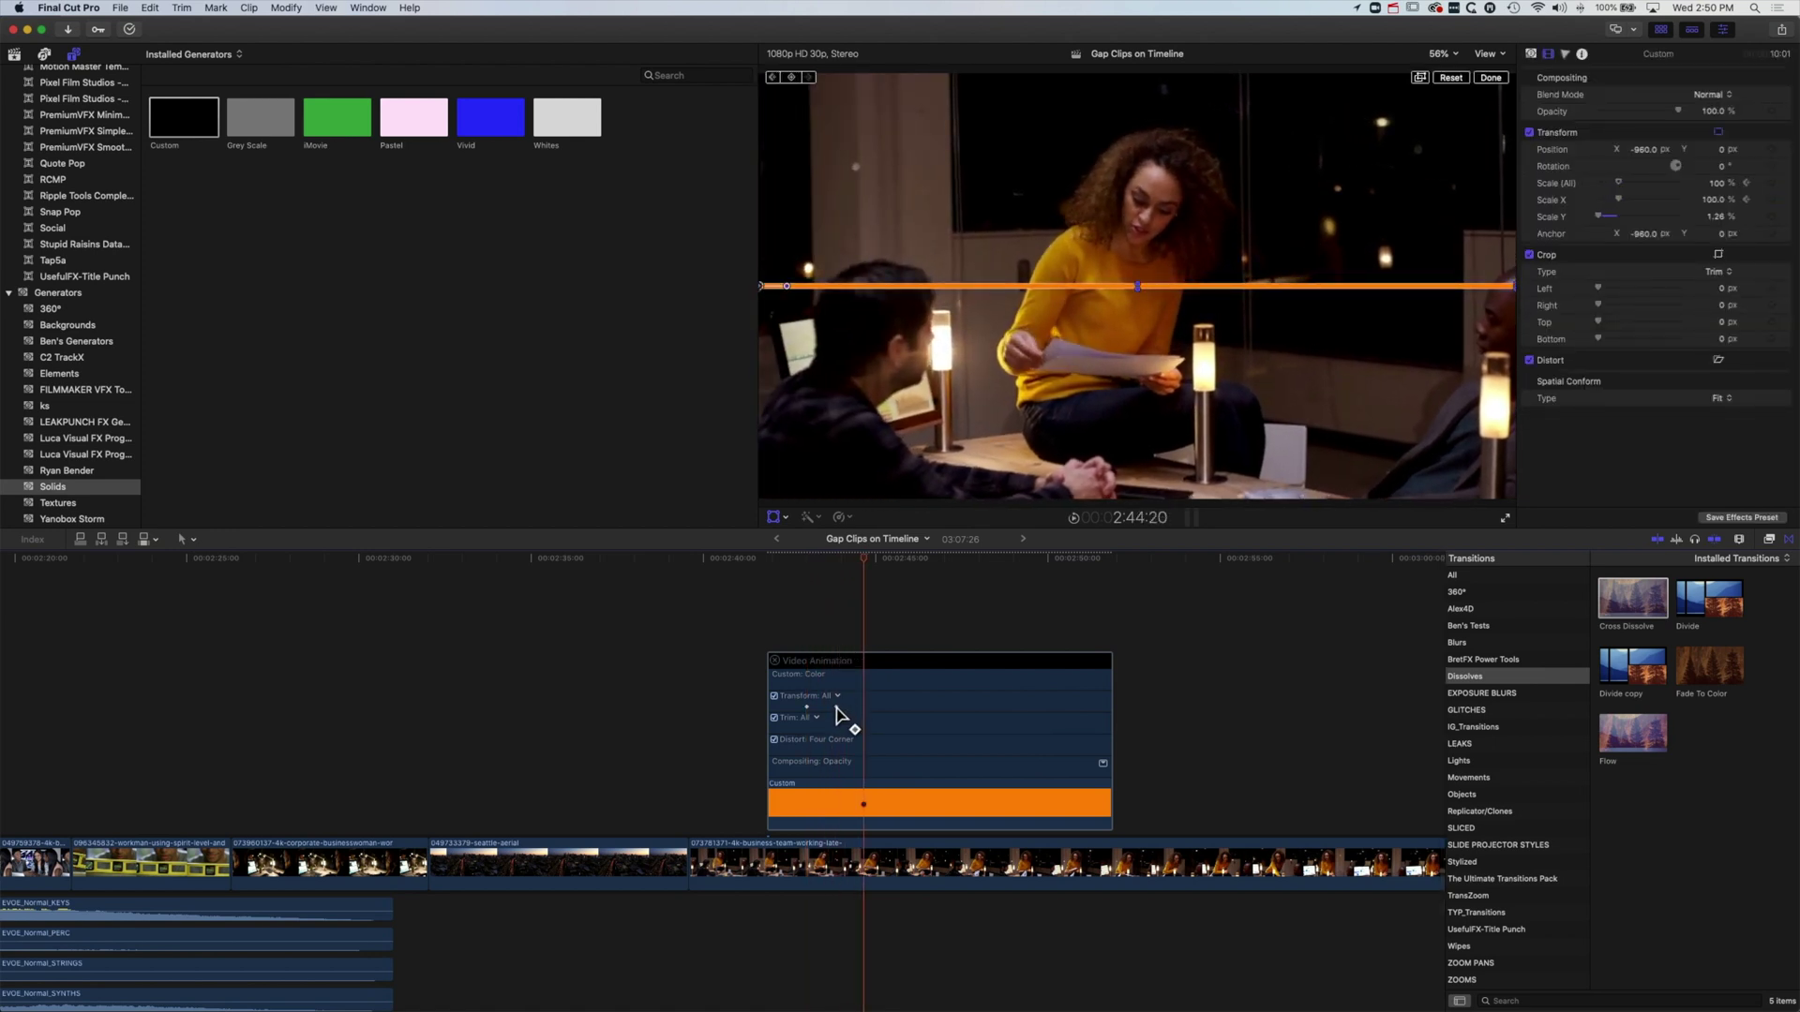
Step: Drag the end scale keyframe later, review, then pull it earlier so growth finishes sooner
drag(837, 709, 975, 707)
click(797, 601)
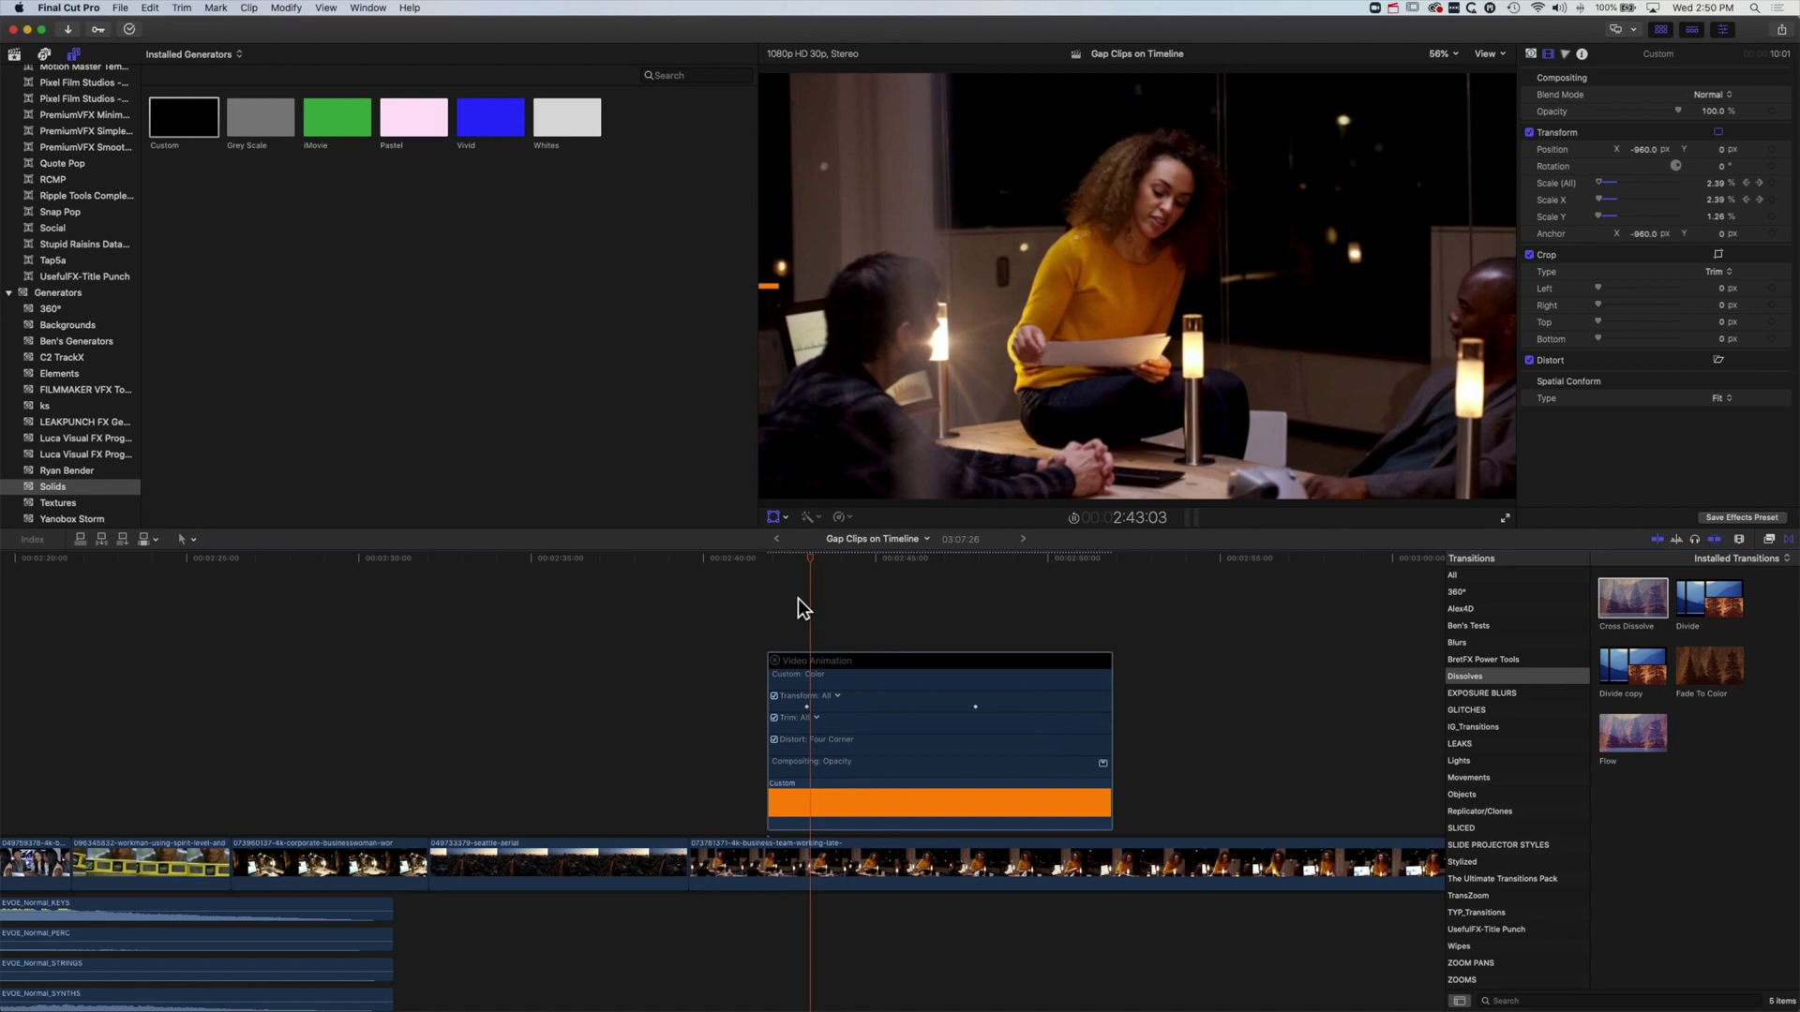
key(space)
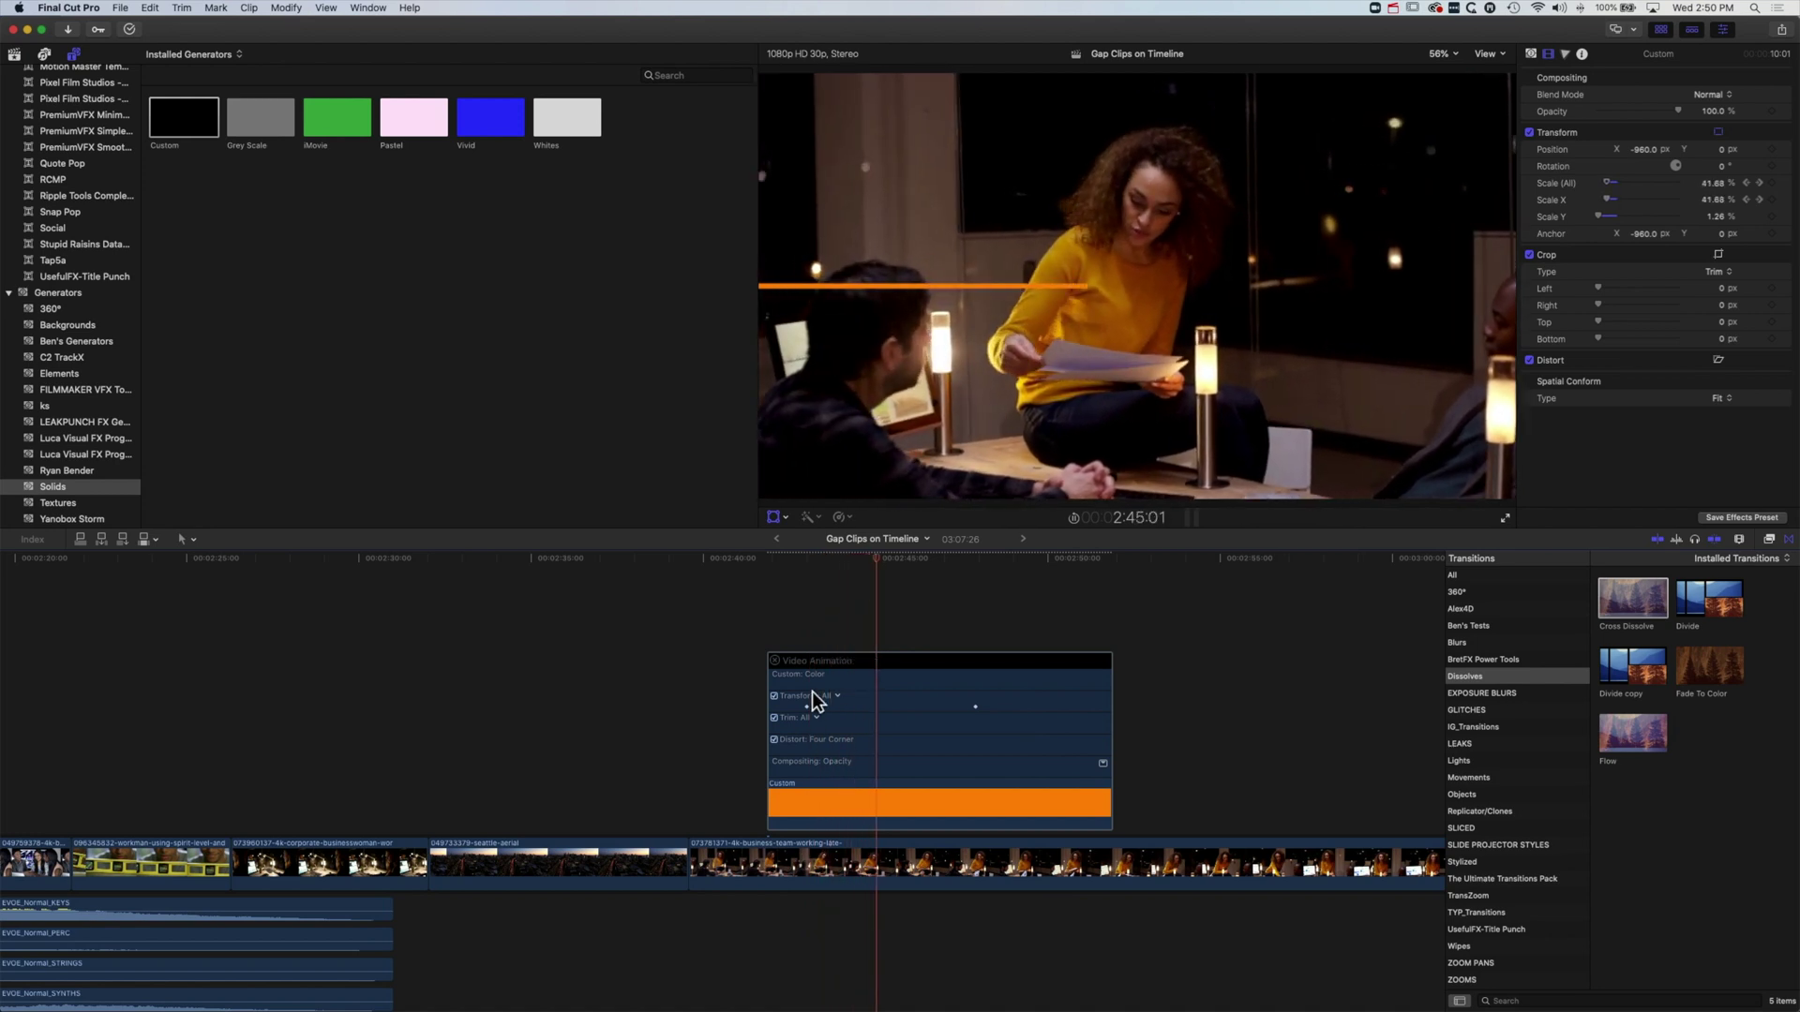
key(space)
click(964, 707)
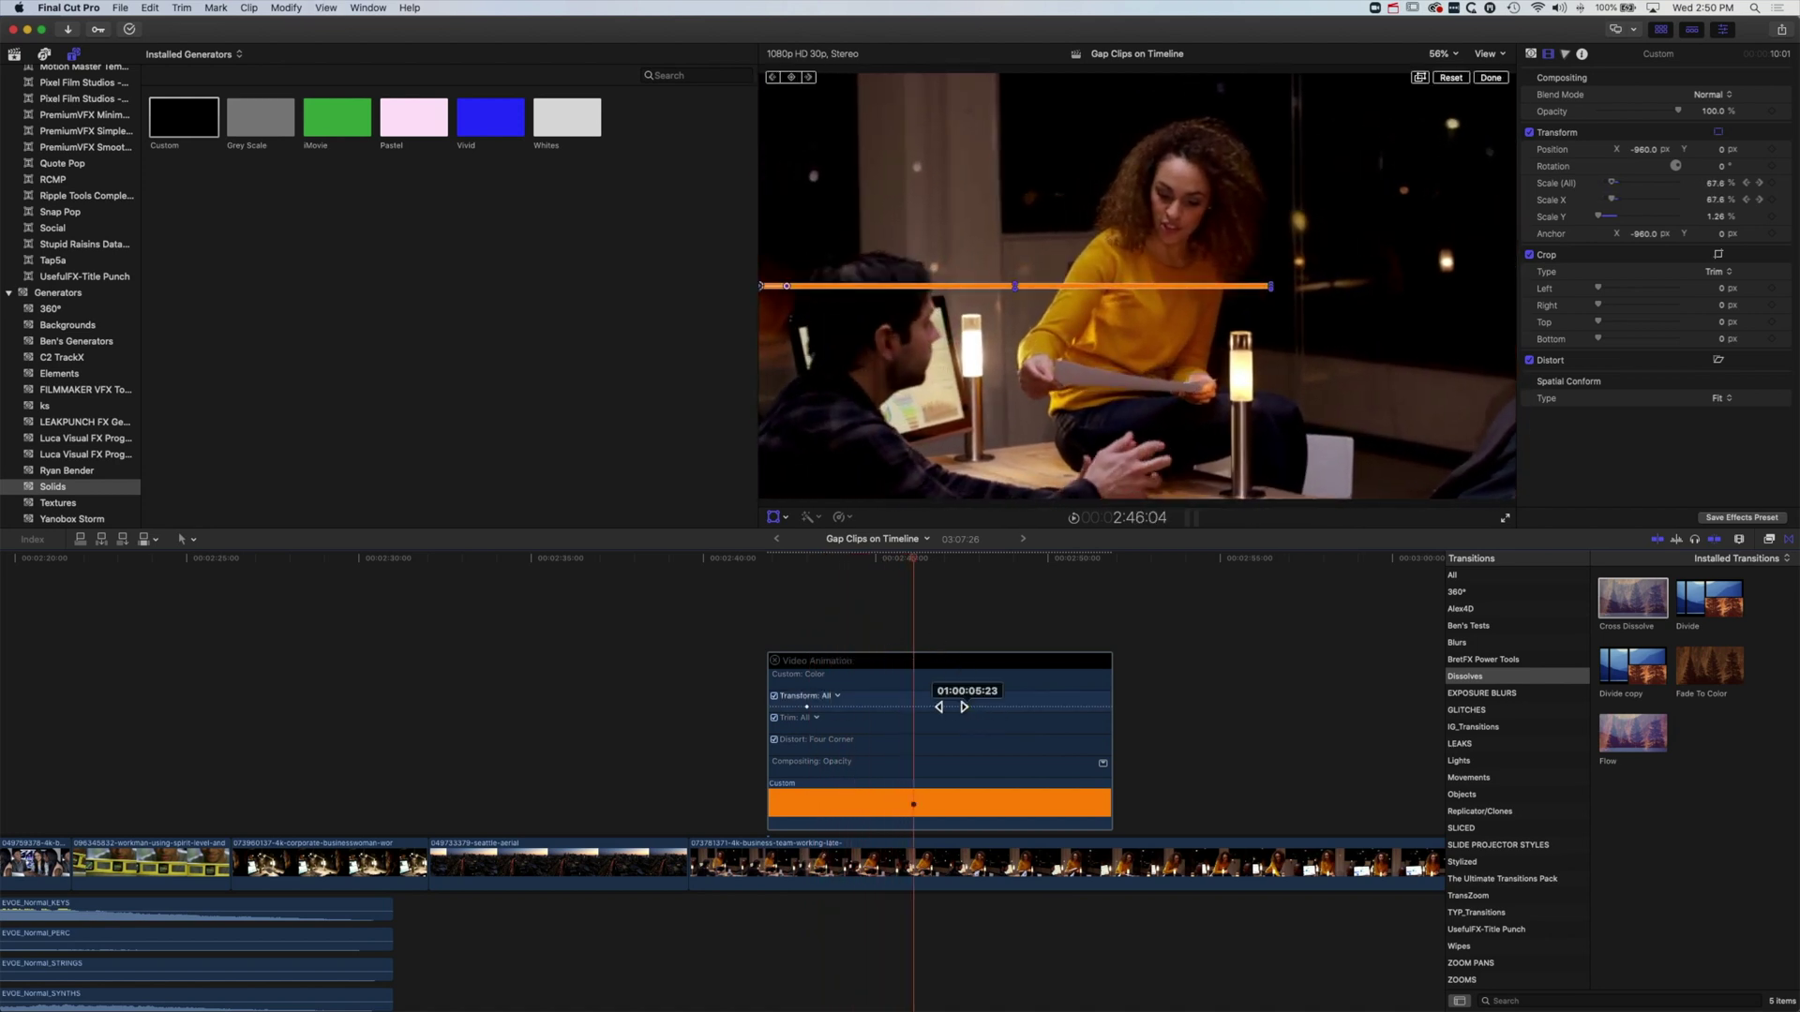
drag(951, 707, 910, 706)
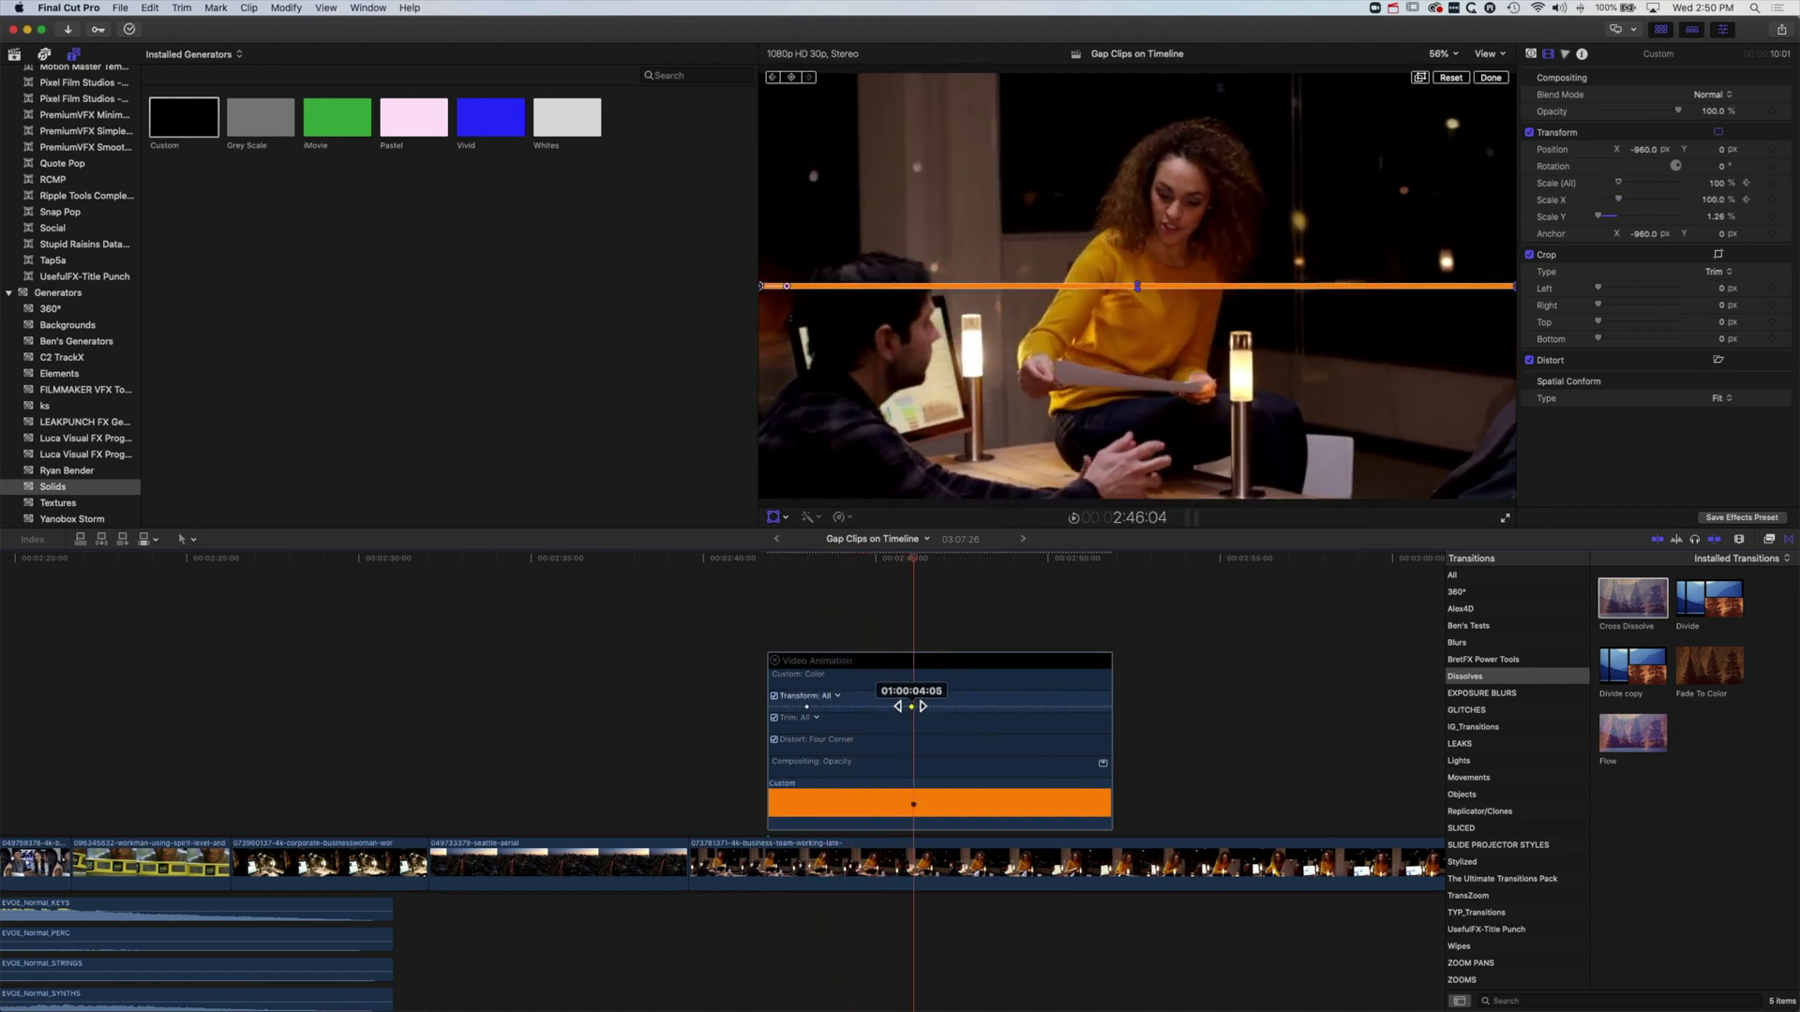
Step: Close Video Animation and Option-drag a copy of the orange line, moving it lower in frame
click(776, 662)
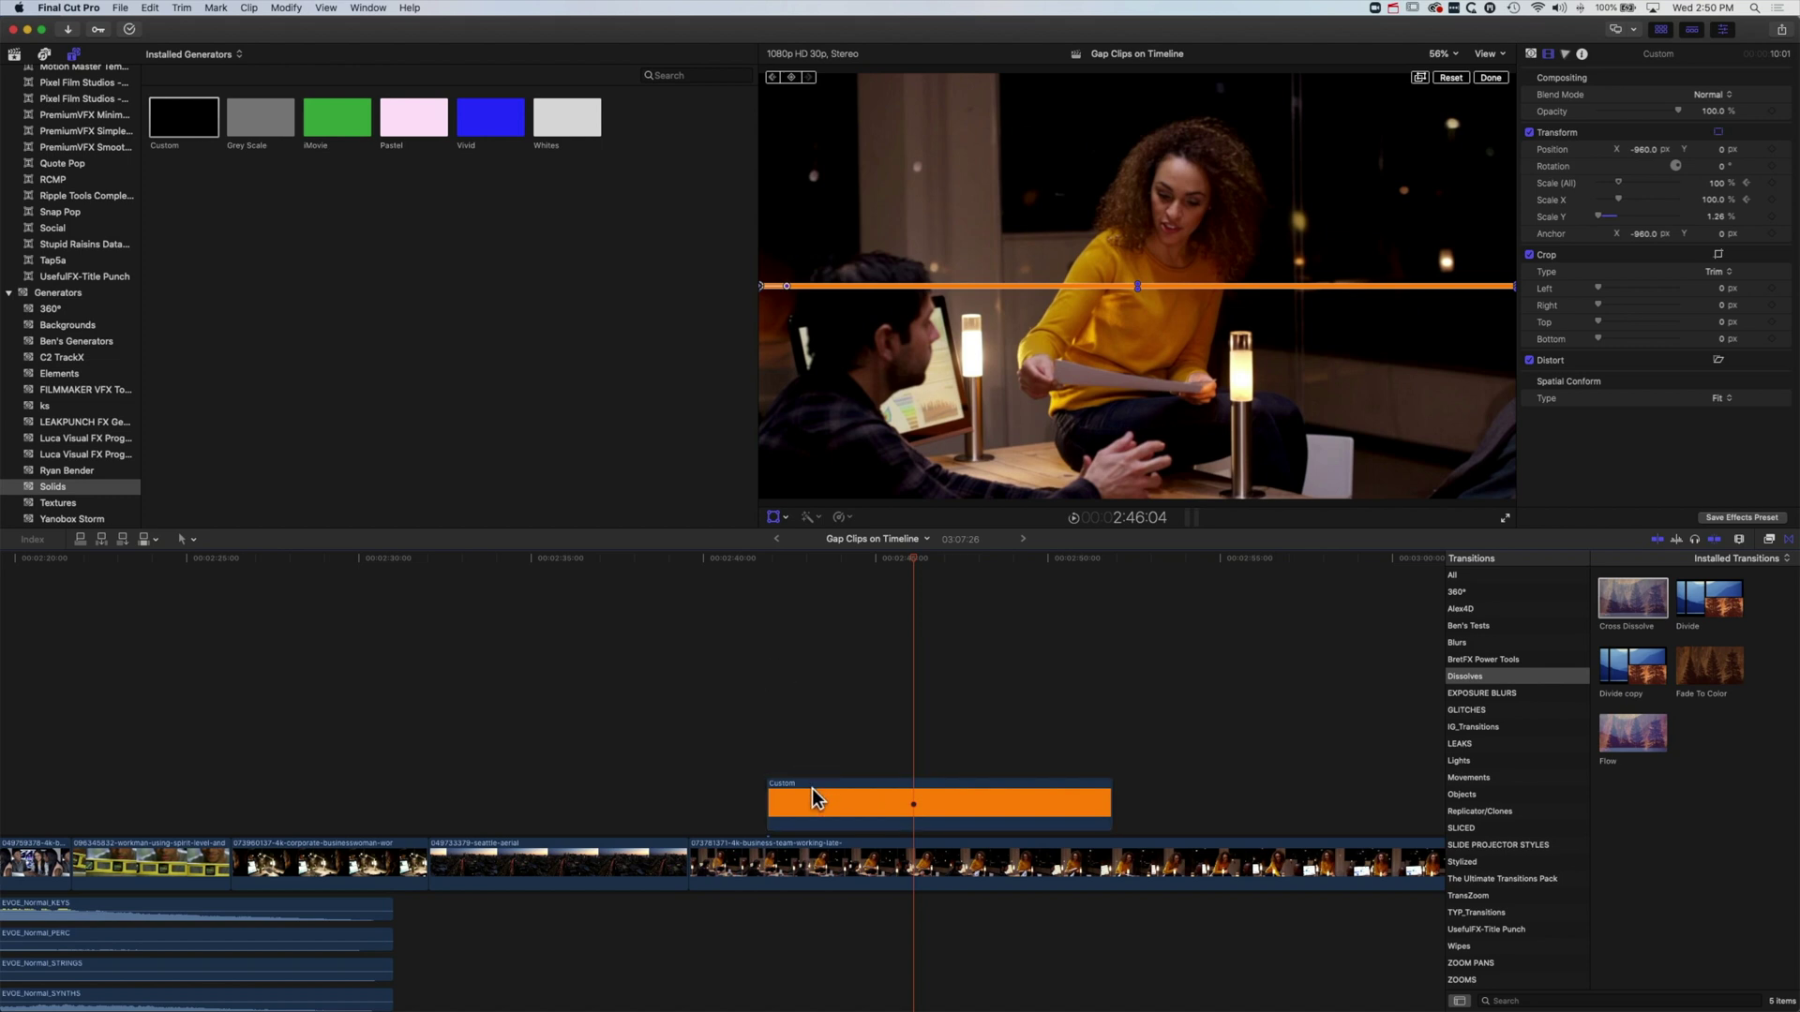
drag(812, 797, 825, 740)
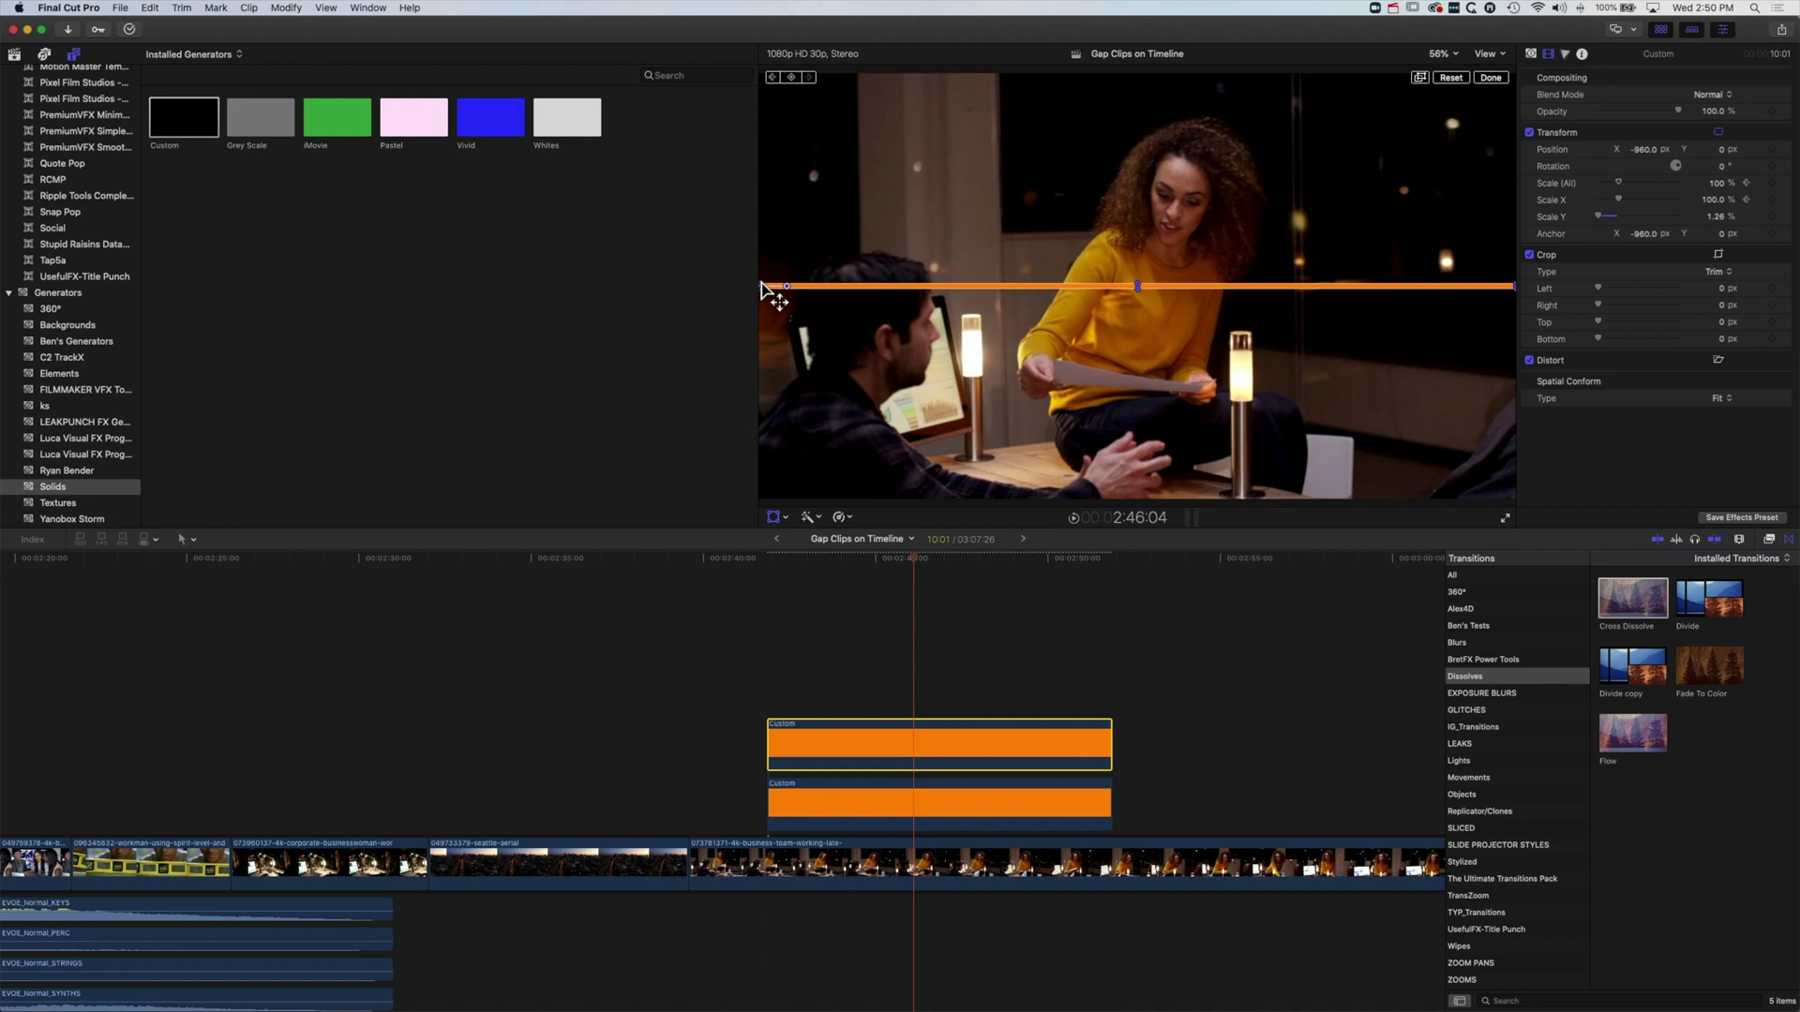
drag(762, 288, 1026, 373)
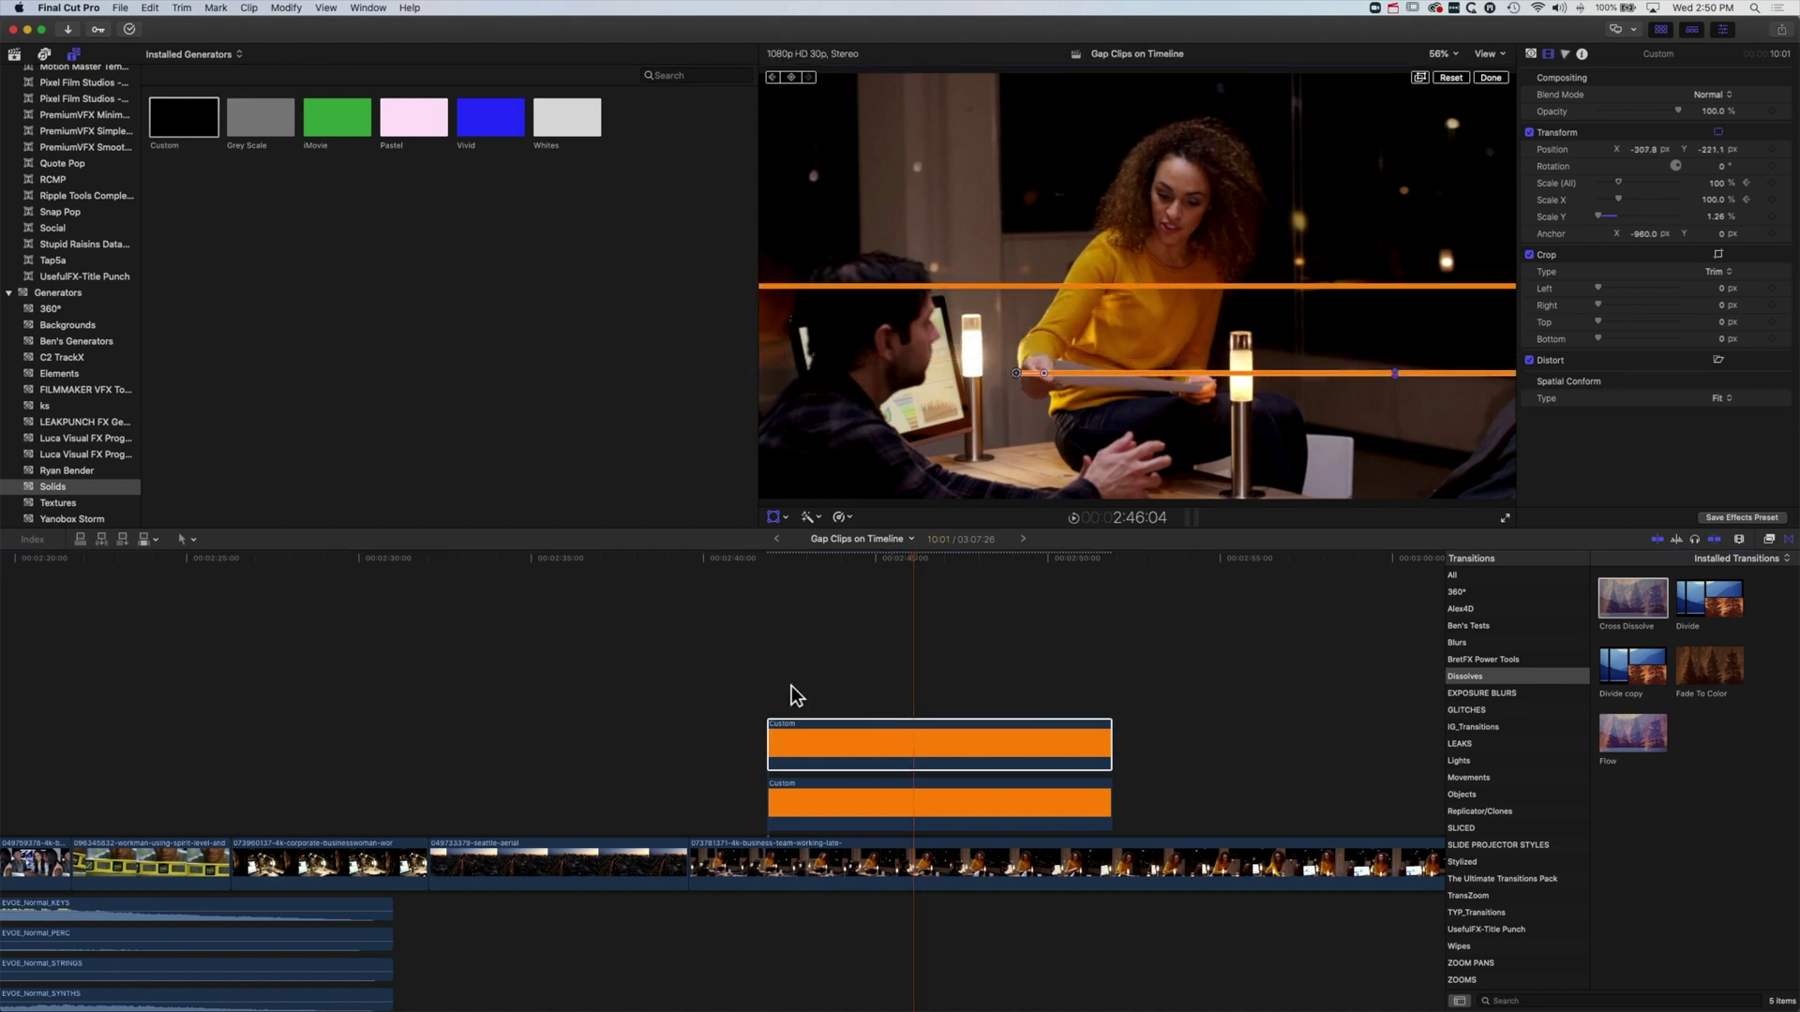
Step: Offset the copy to start 18 frames after the first line and preview both growing in
drag(846, 747, 879, 747)
click(766, 653)
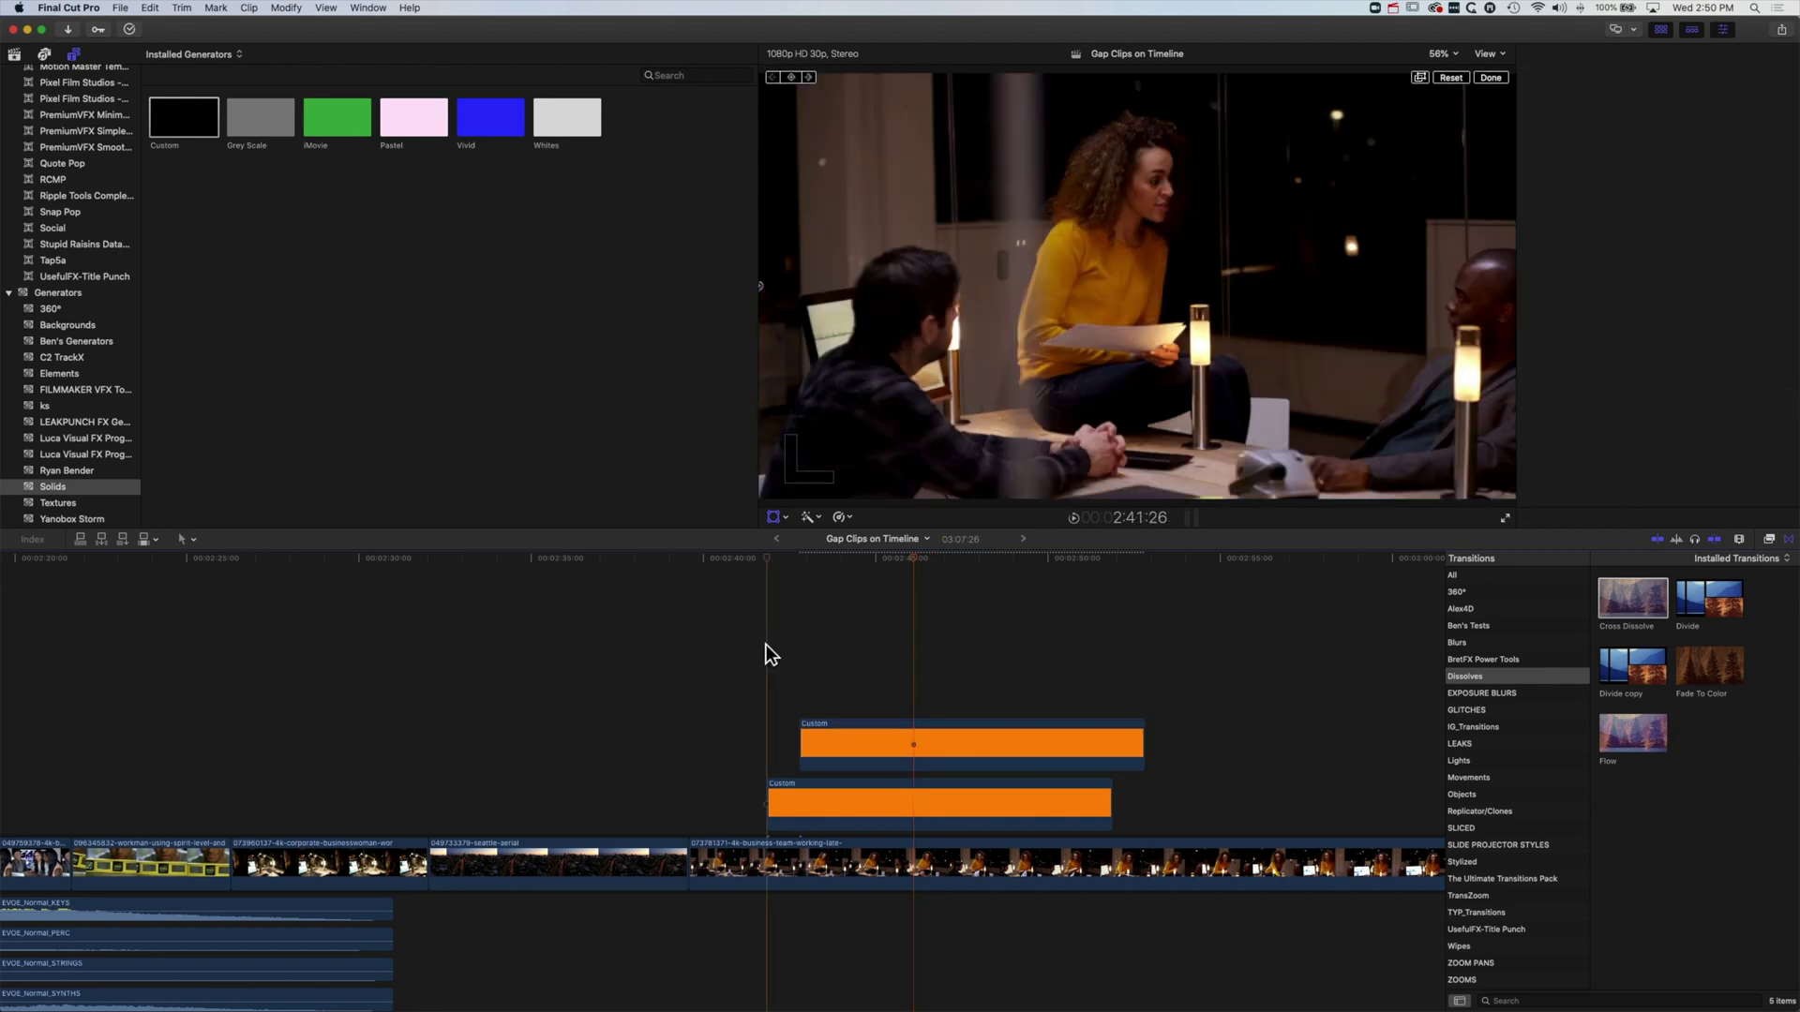
key(space)
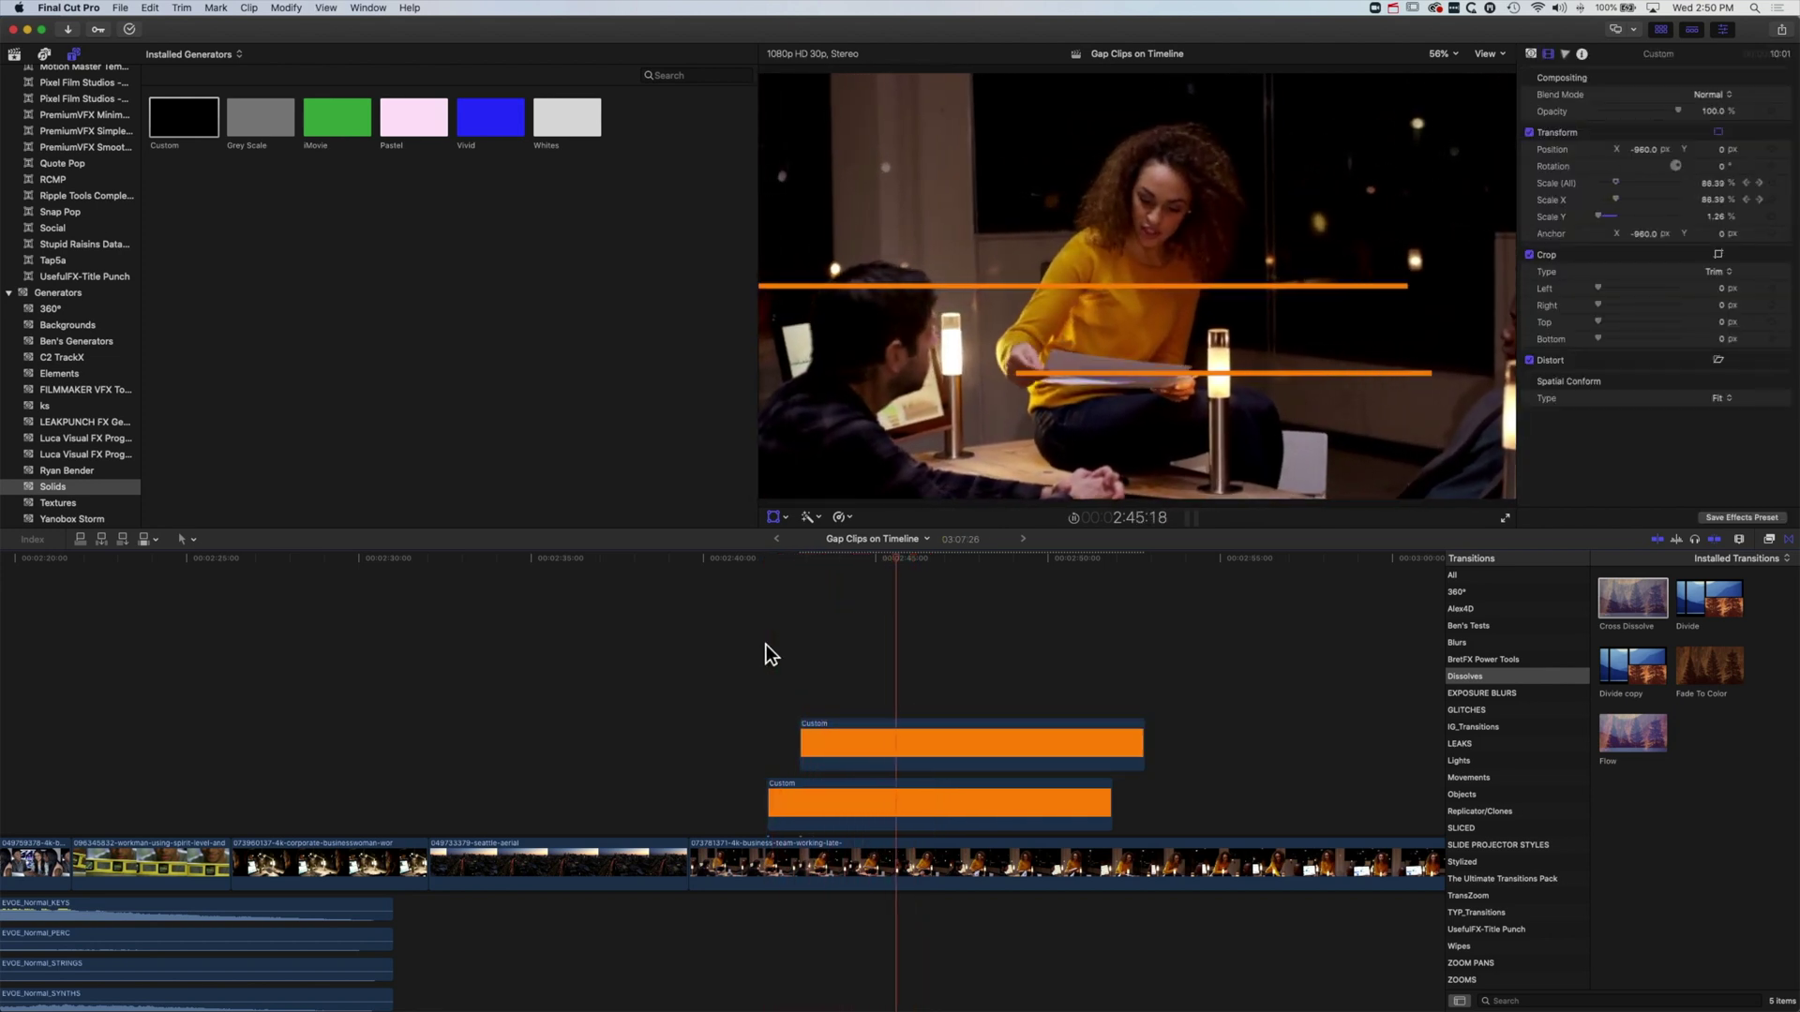
key(space)
drag(867, 740, 844, 747)
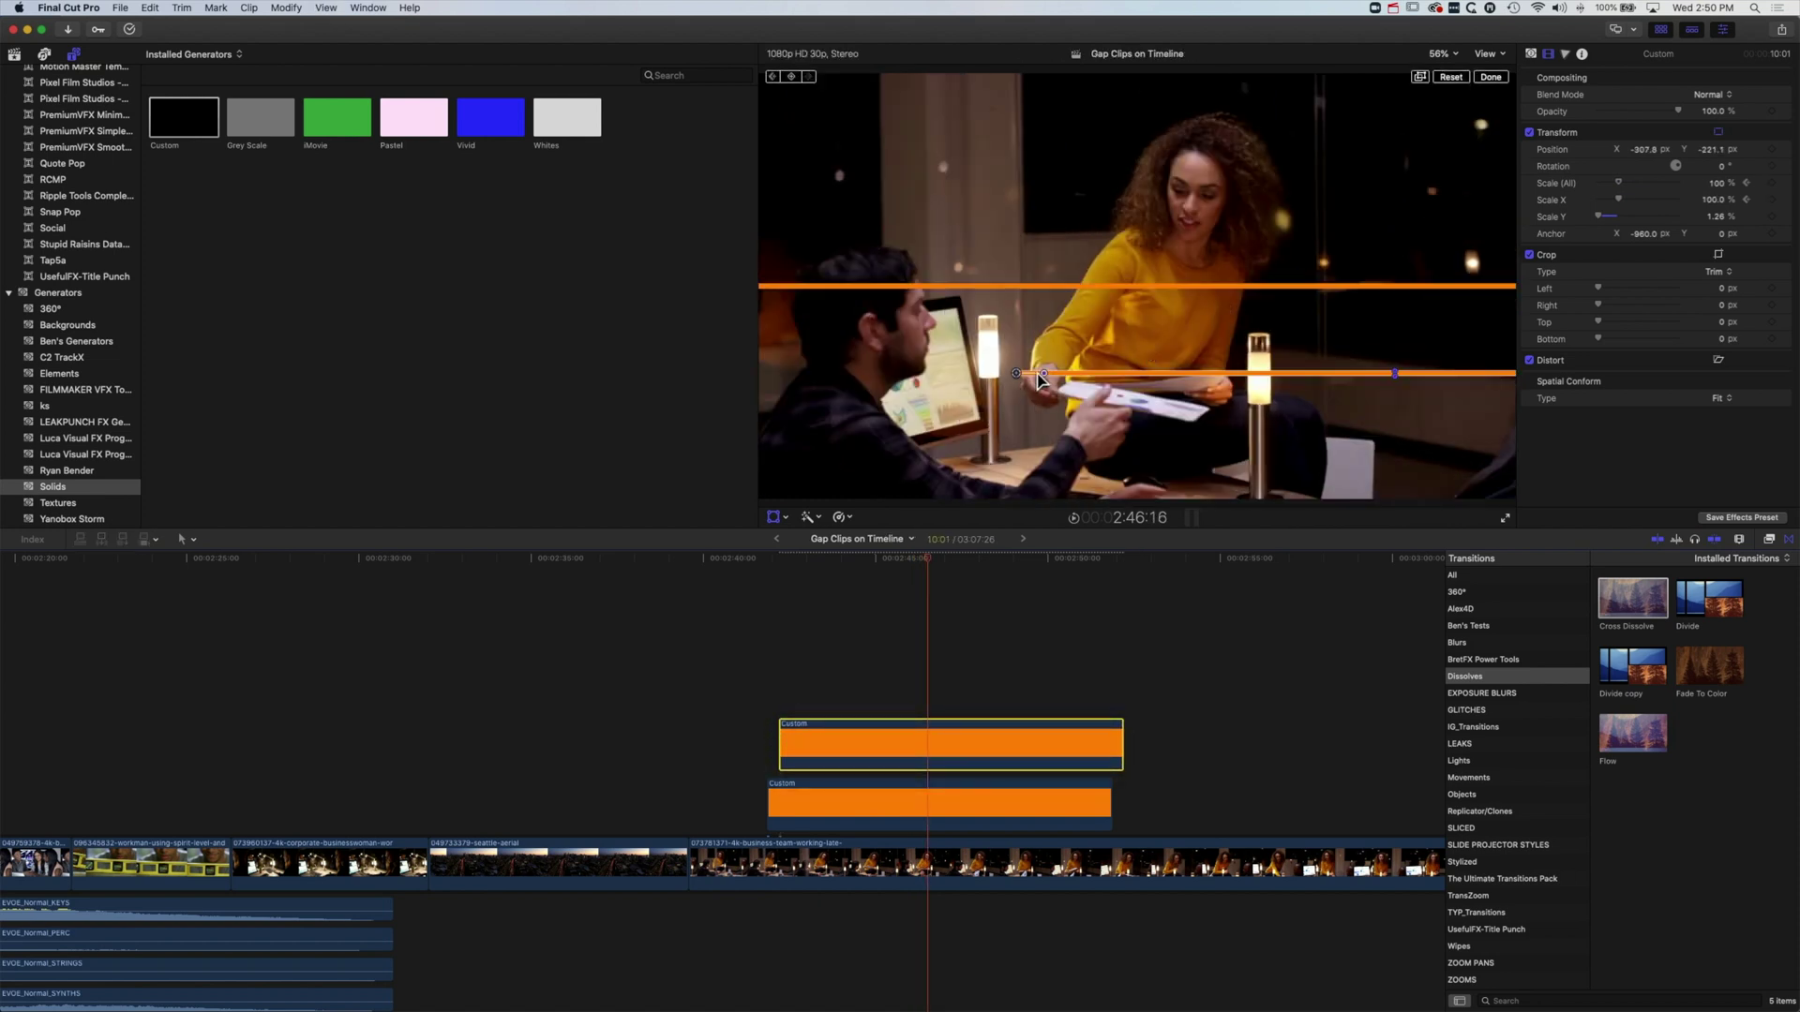
Step: Rotate the second line to 38.4° and add a parallel copy shifted down-right, then preview
drag(1040, 380, 1038, 356)
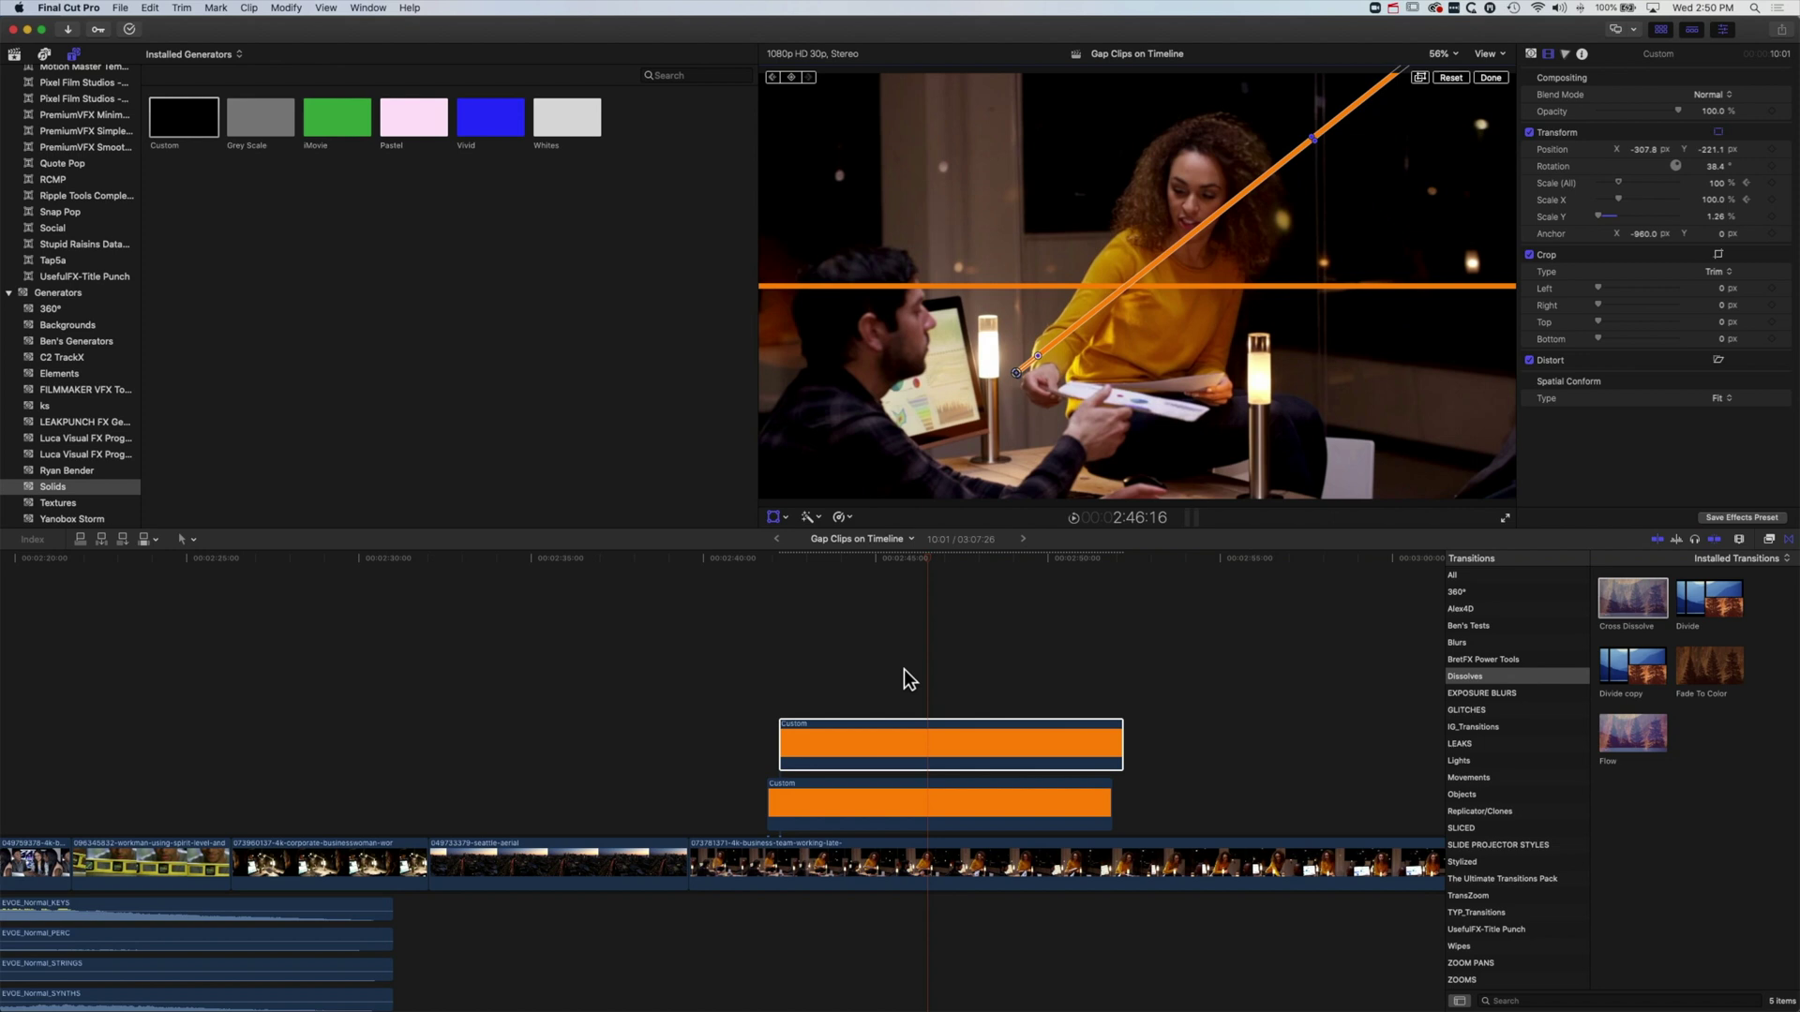
drag(858, 729, 893, 628)
drag(1021, 379, 1065, 433)
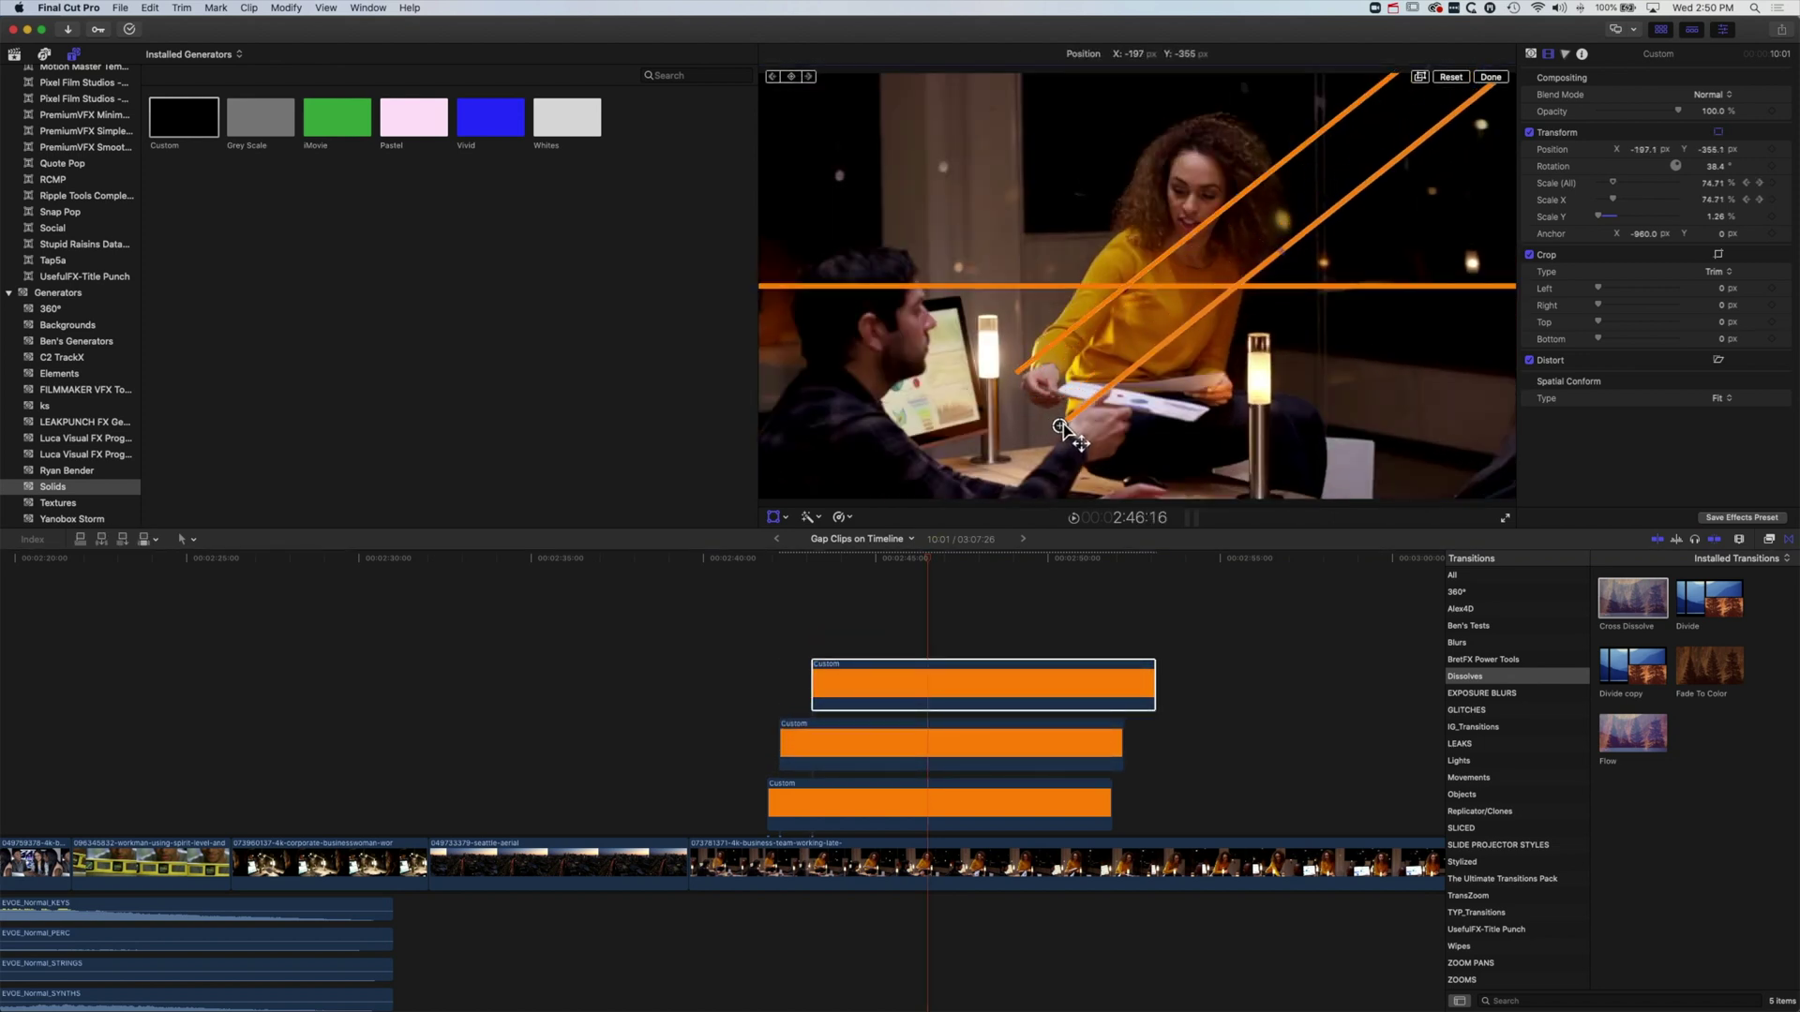
click(776, 559)
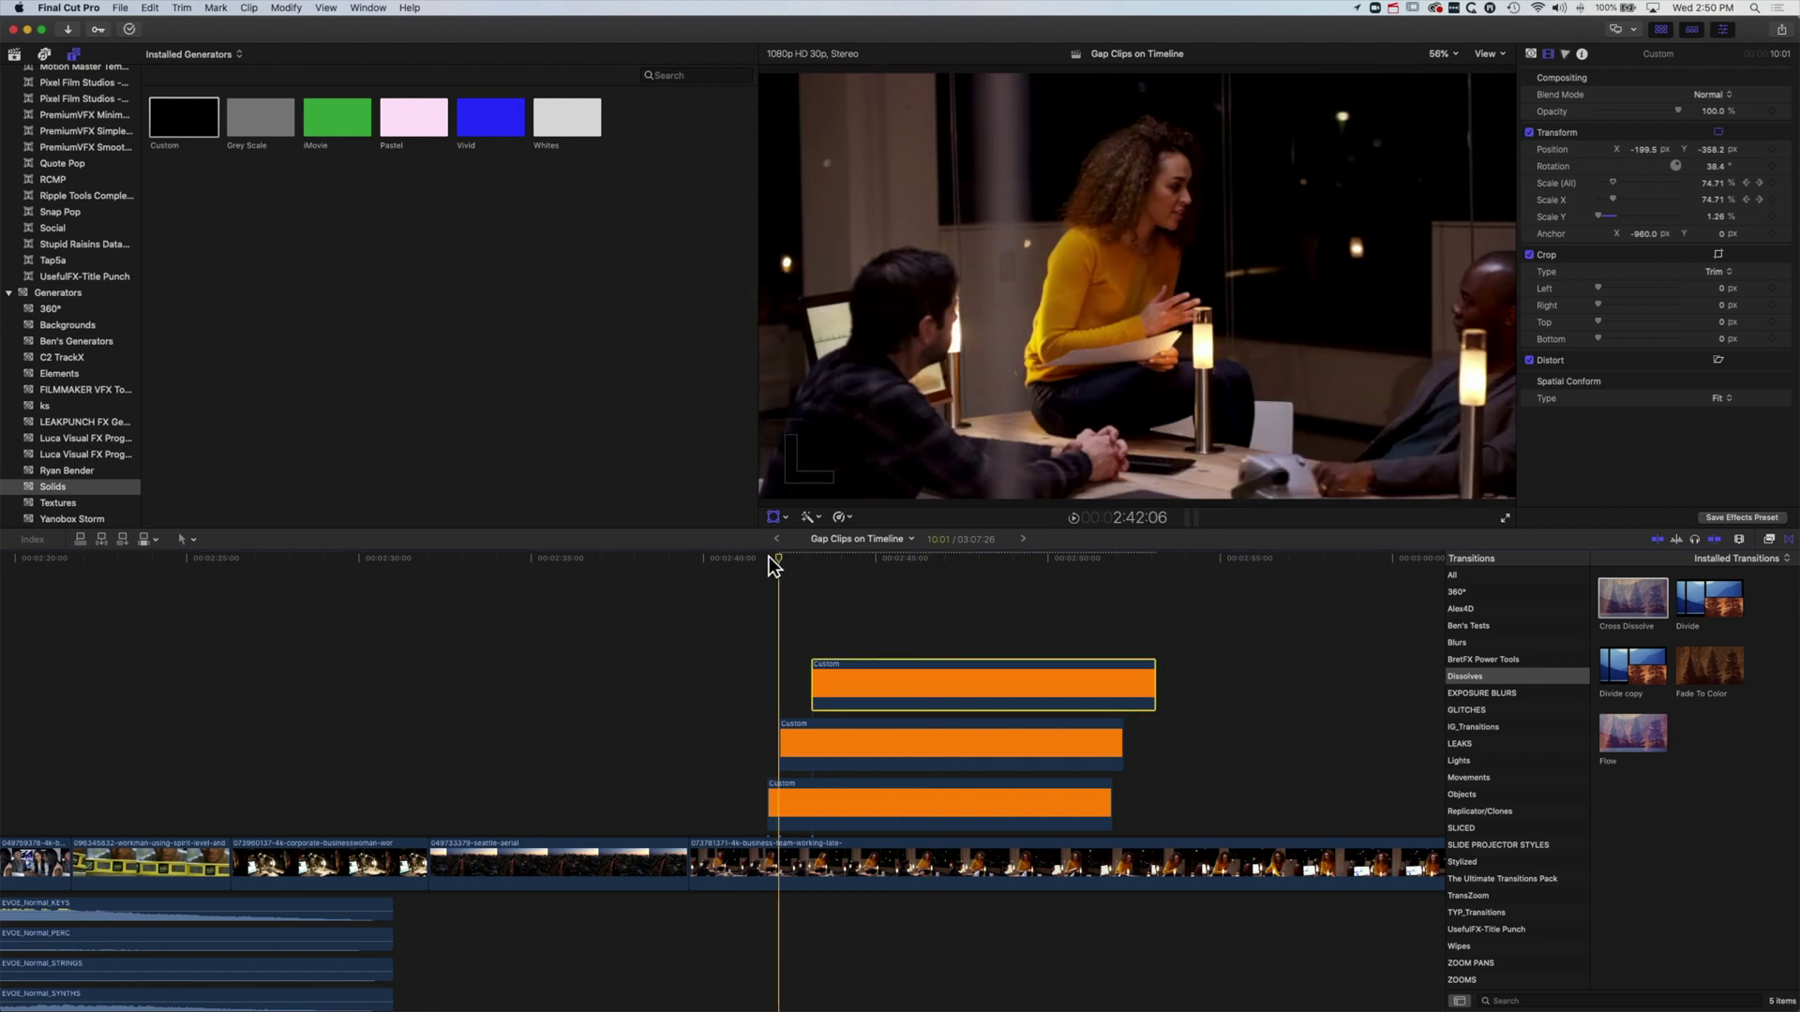
key(space)
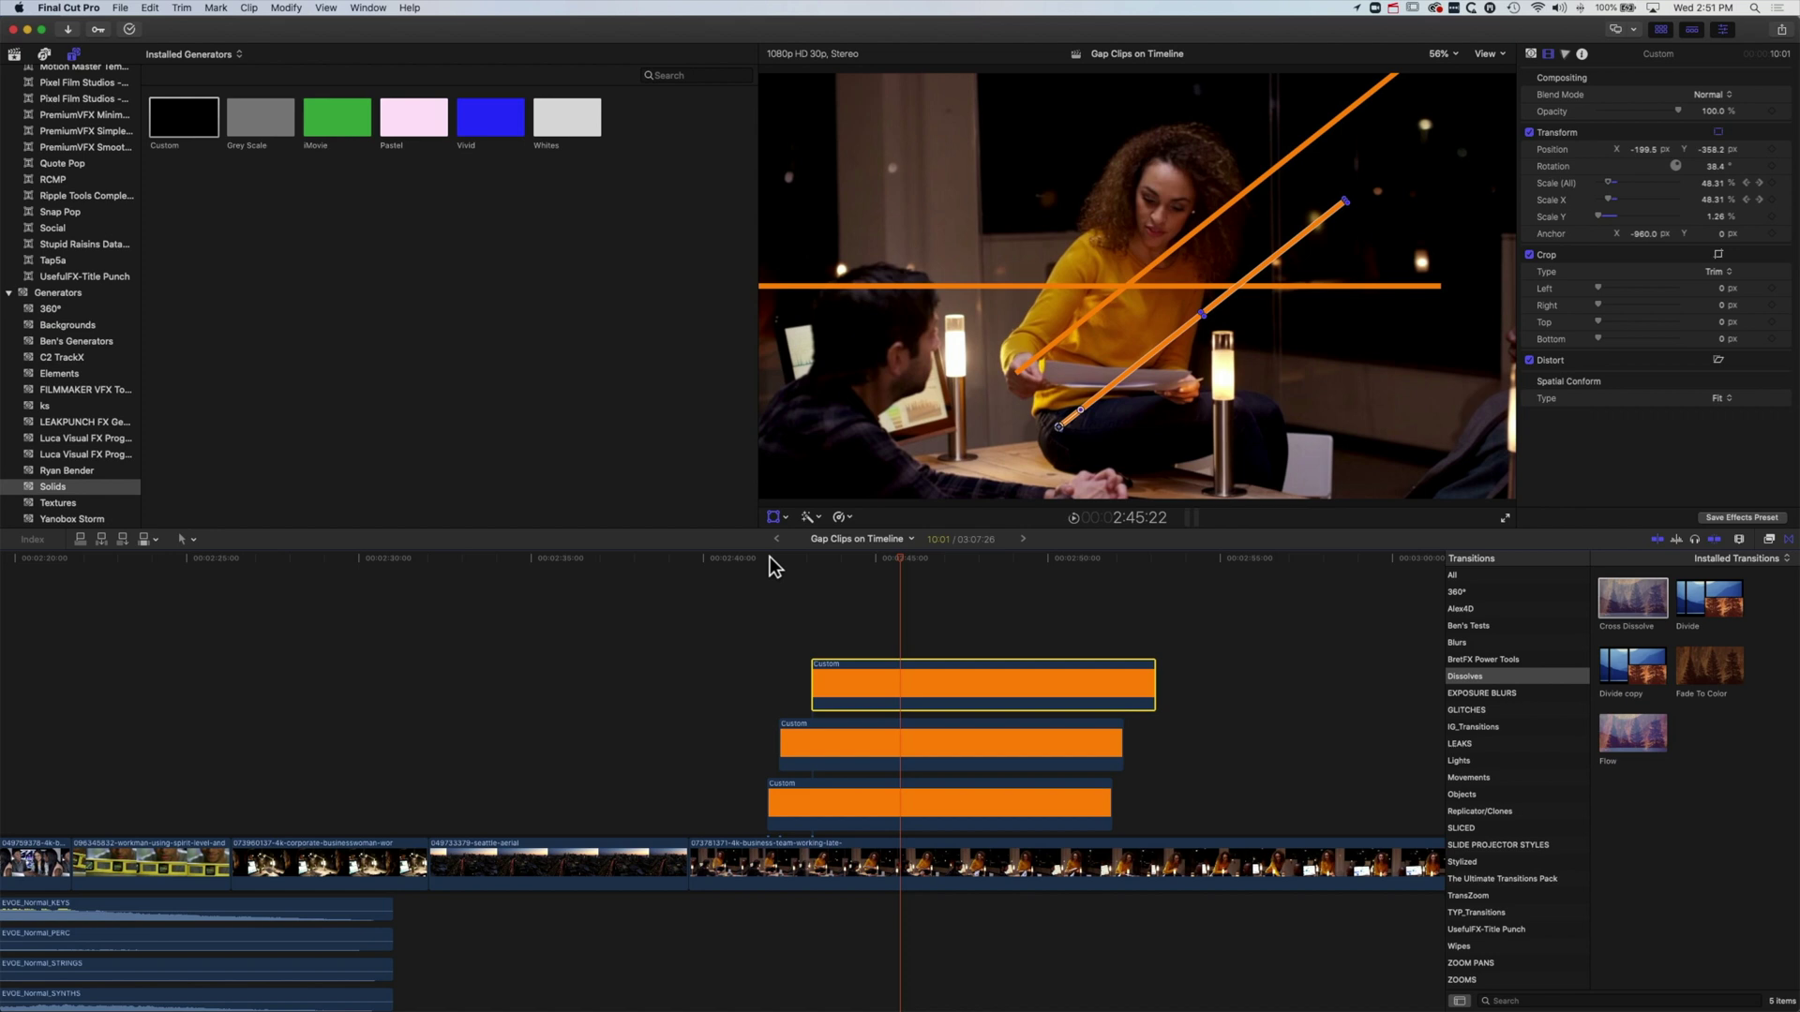
Step: Move the 180°-rotated third line near the bottom of the frame and delete the diagonal line
drag(1072, 434, 1517, 392)
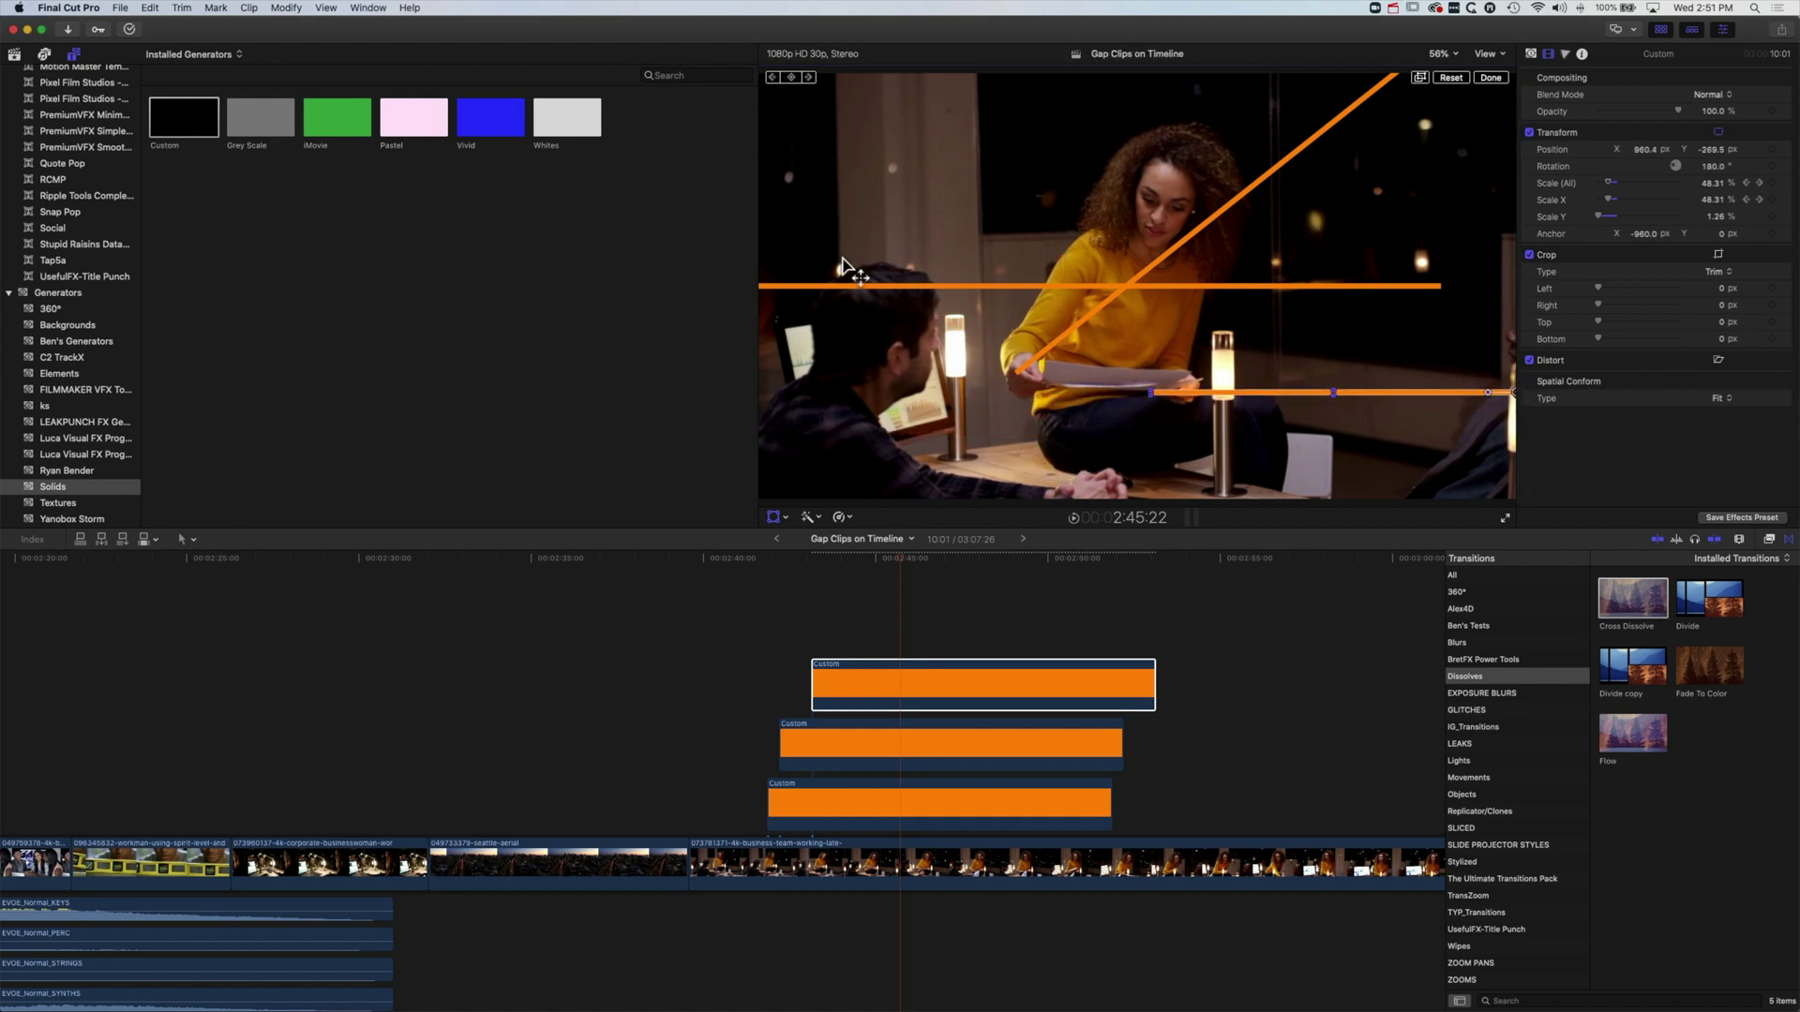
click(791, 561)
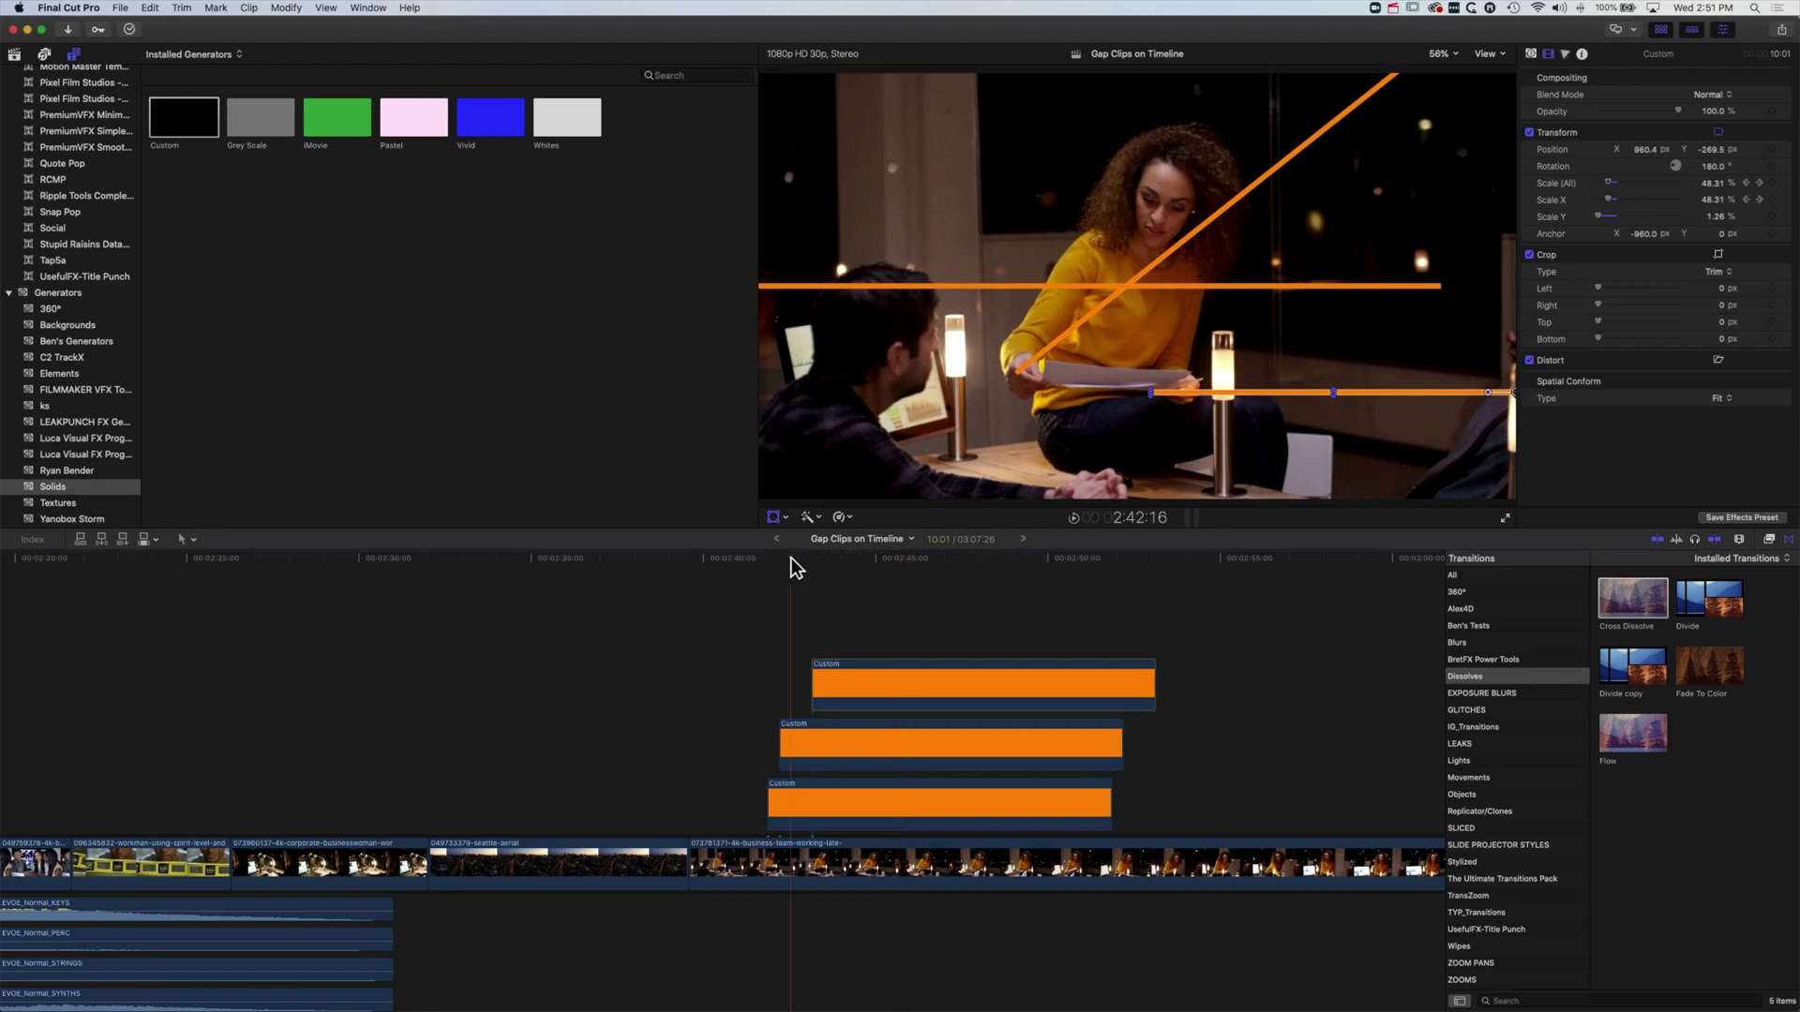
key(space)
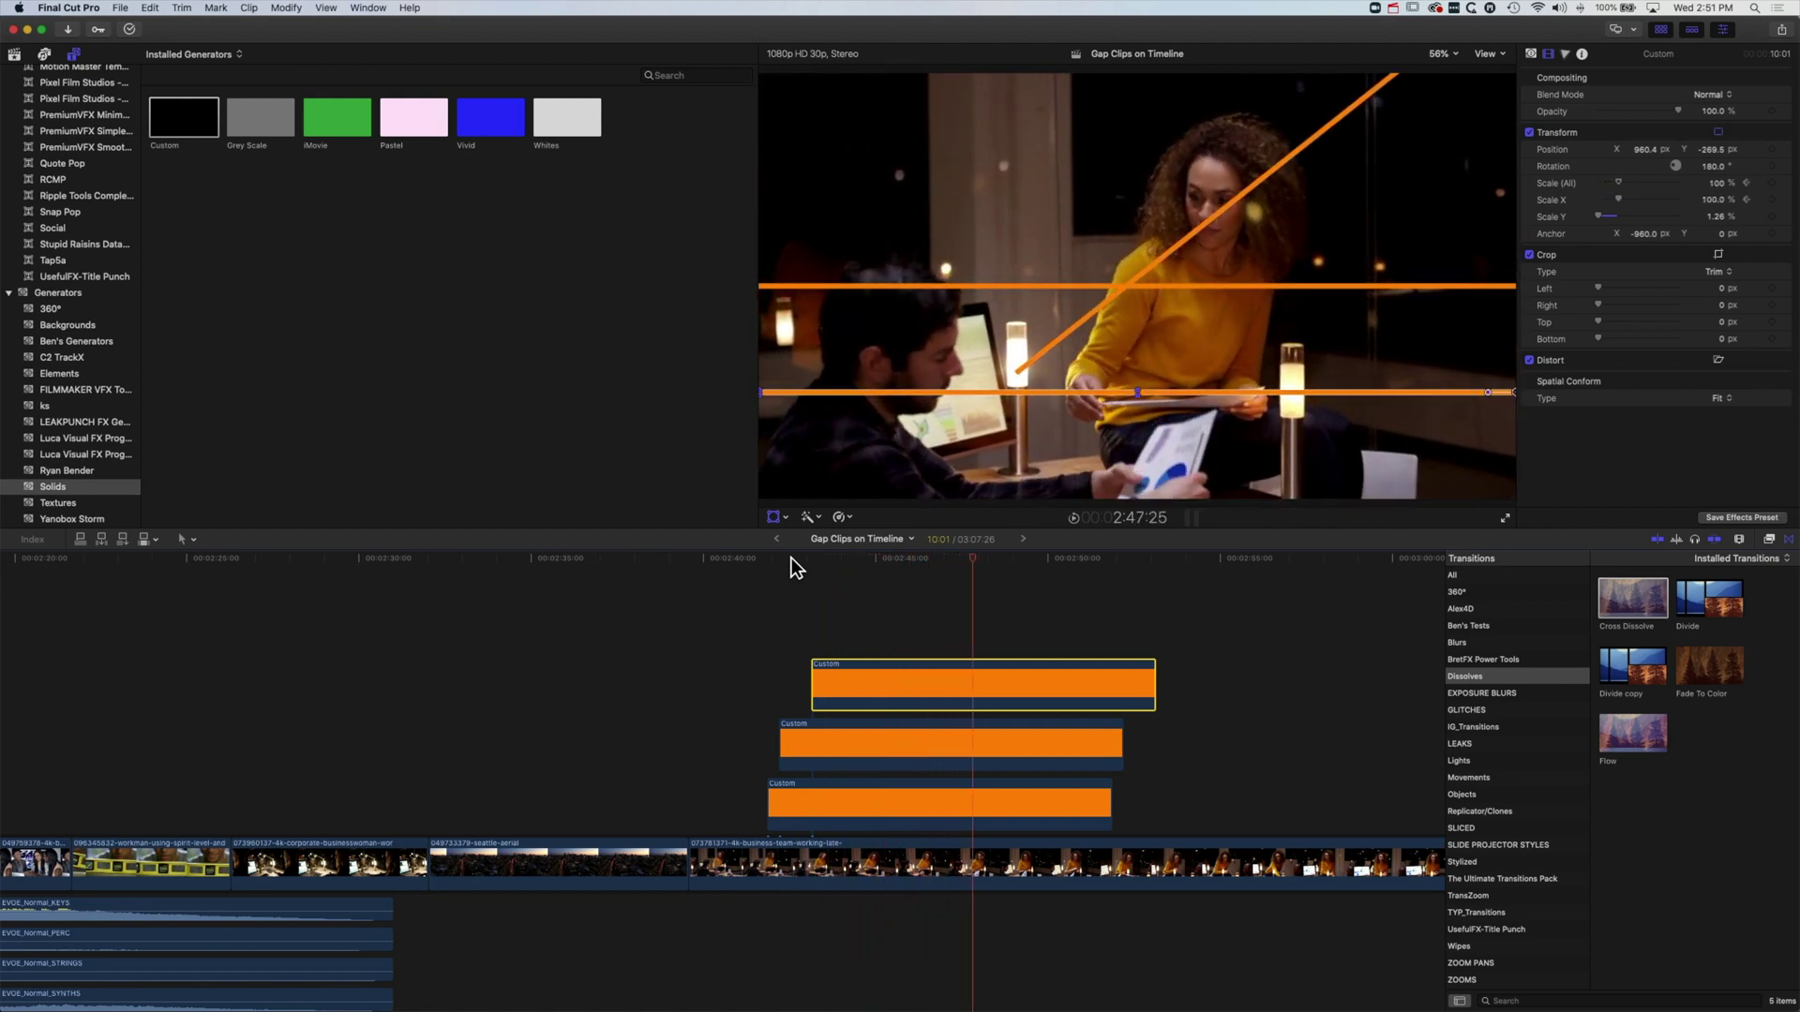
key(Delete)
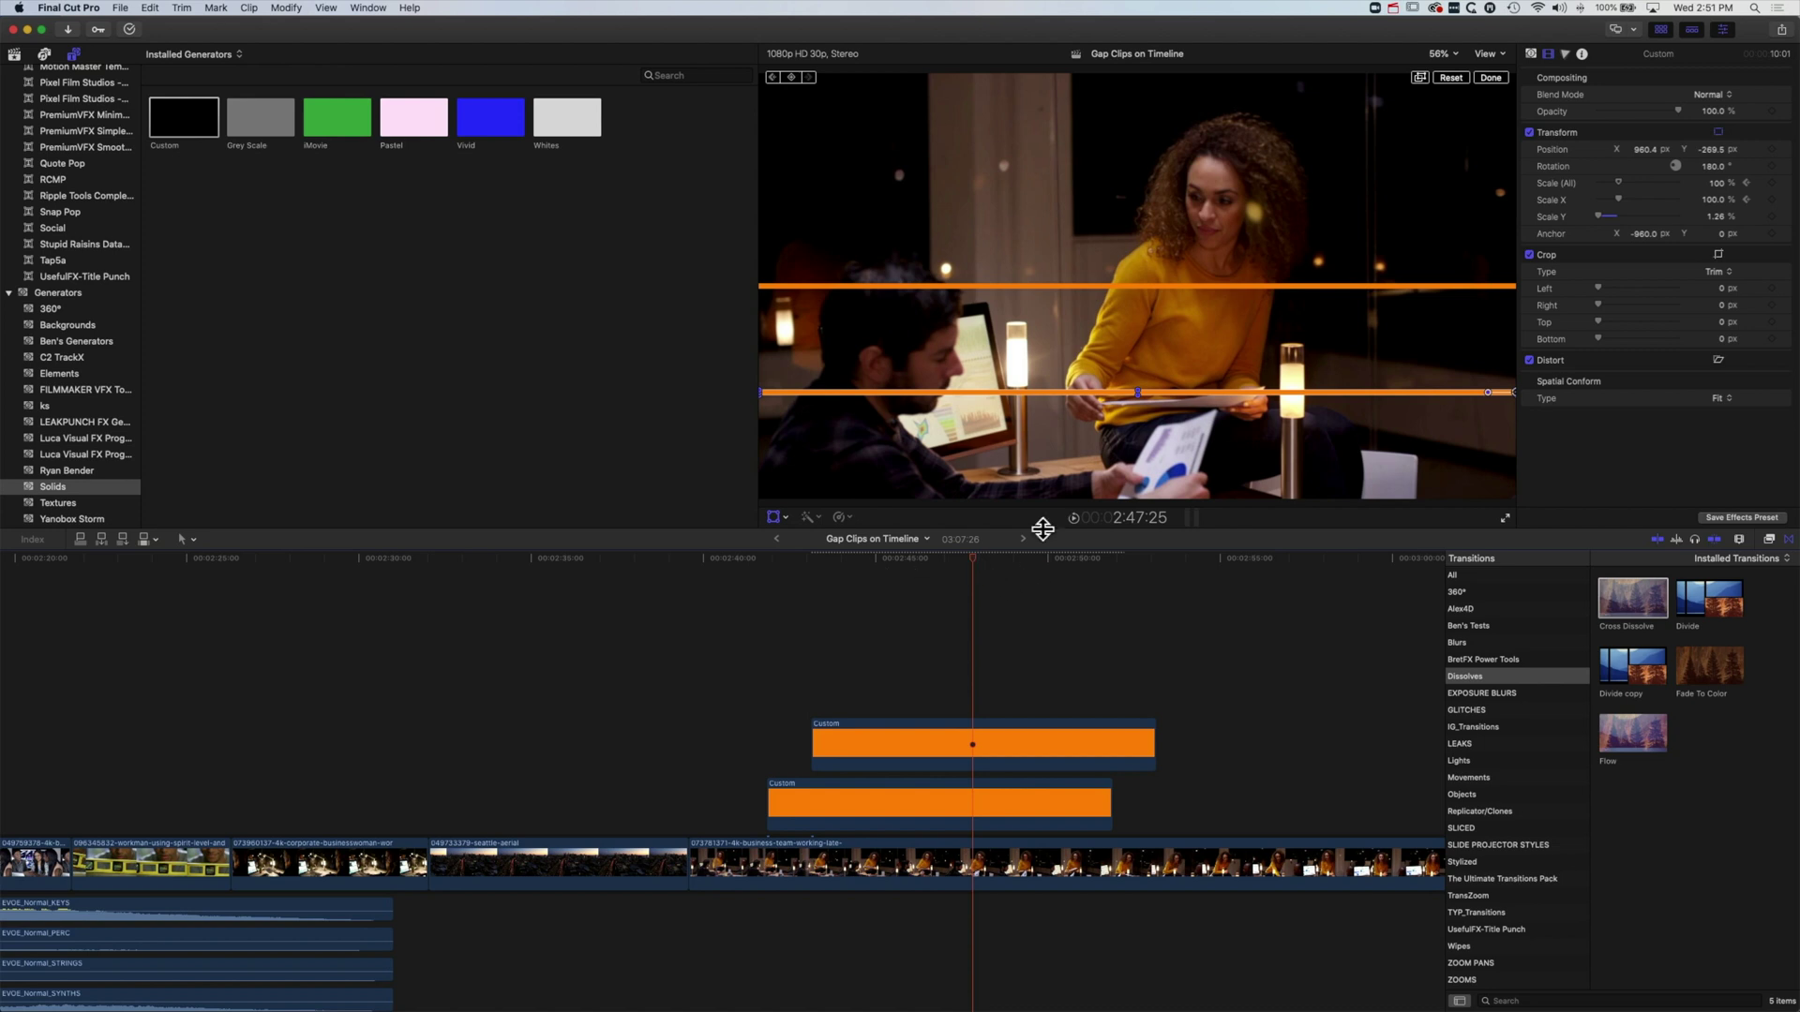